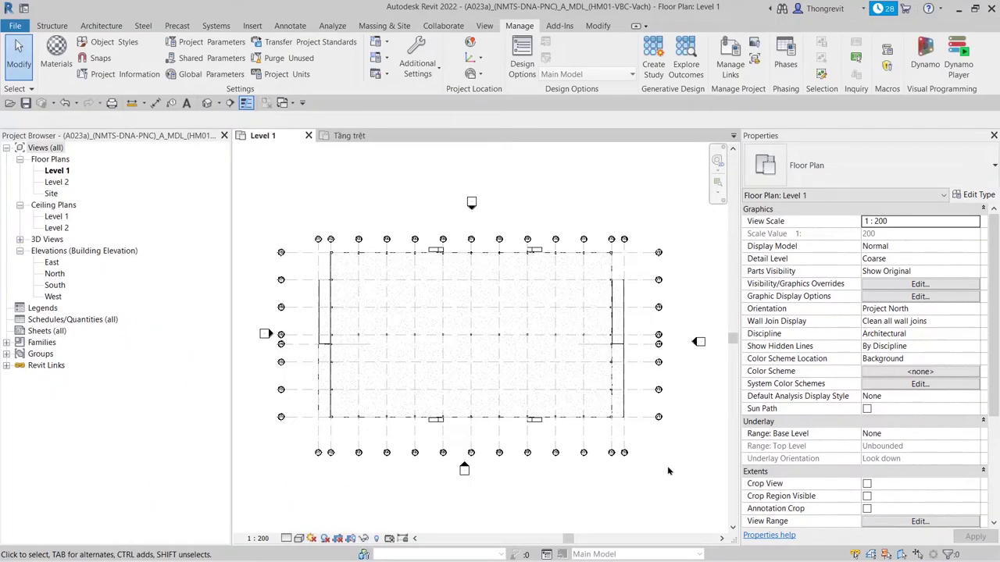
Open the South elevation and load V_LevelHead_TriangleSpot_K1 from 6_Resource/2_Family/1_A/Annotations/Datum_Data
{"action": "double_click", "coordinate": [56, 286]}
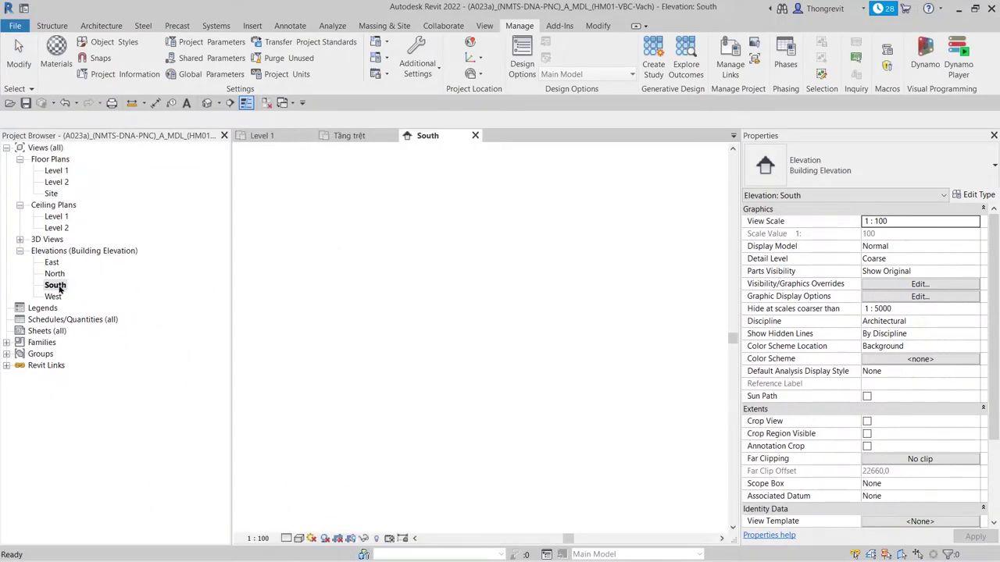
{"action": "left_click", "coordinate": [252, 26]}
{"action": "left_click", "coordinate": [518, 68]}
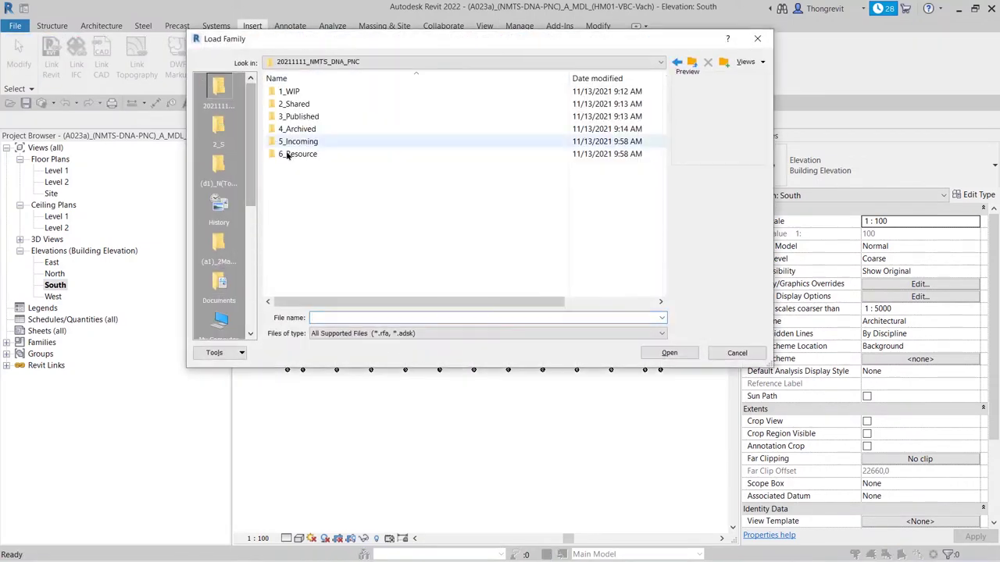
{"action": "double_click", "coordinate": [298, 154]}
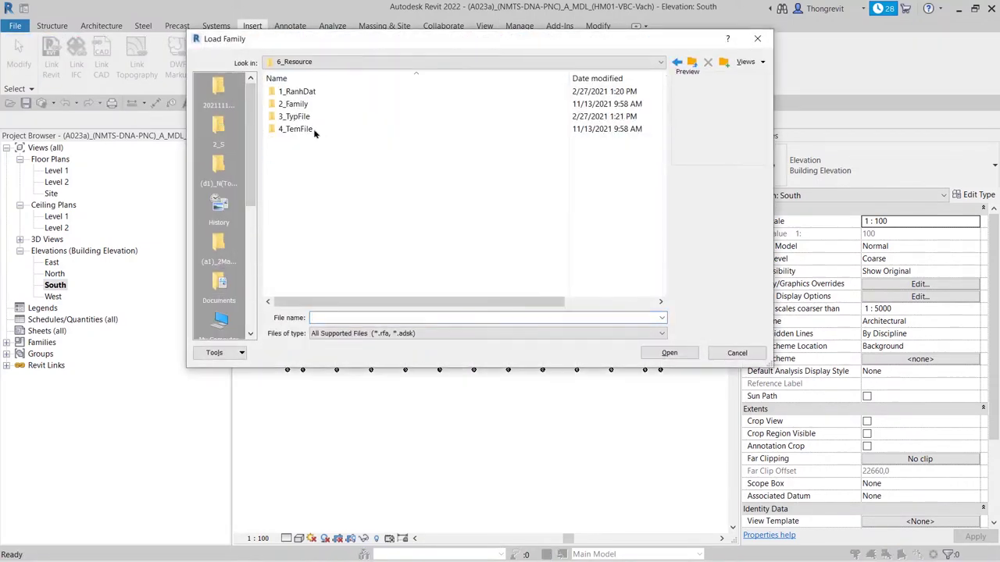
{"action": "double_click", "coordinate": [291, 104]}
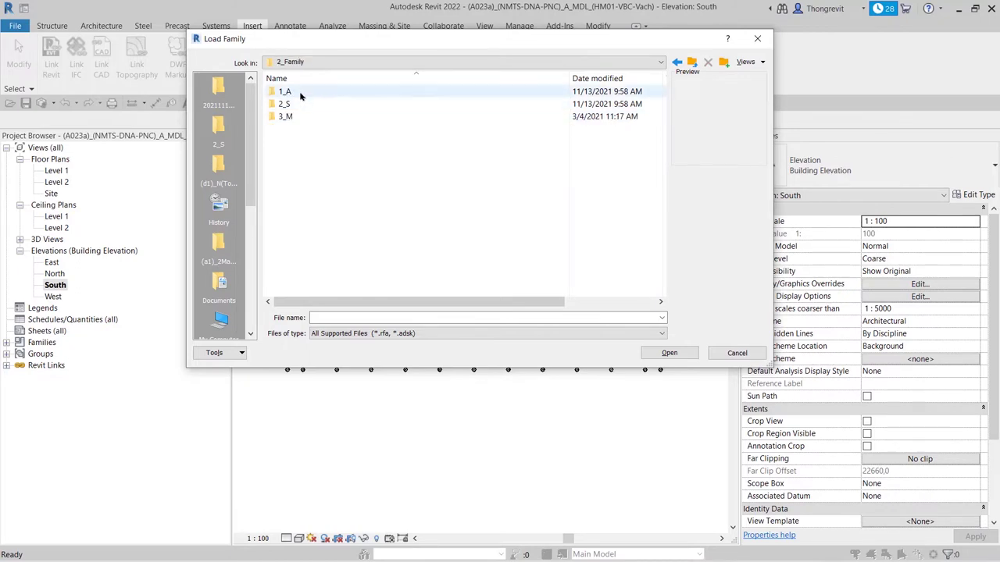
{"action": "double_click", "coordinate": [300, 92]}
{"action": "double_click", "coordinate": [314, 106]}
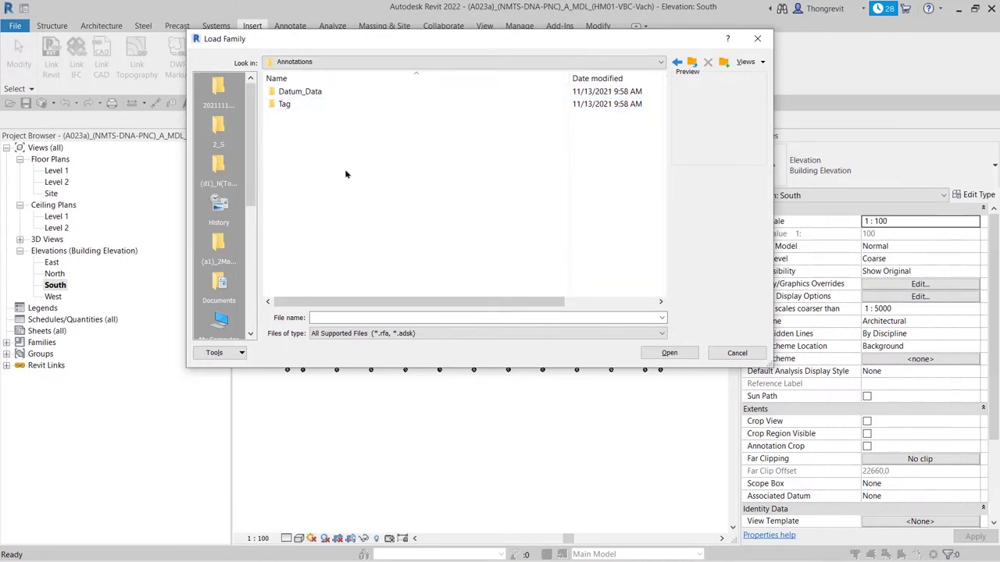
{"action": "double_click", "coordinate": [315, 94]}
{"action": "left_click", "coordinate": [366, 117]}
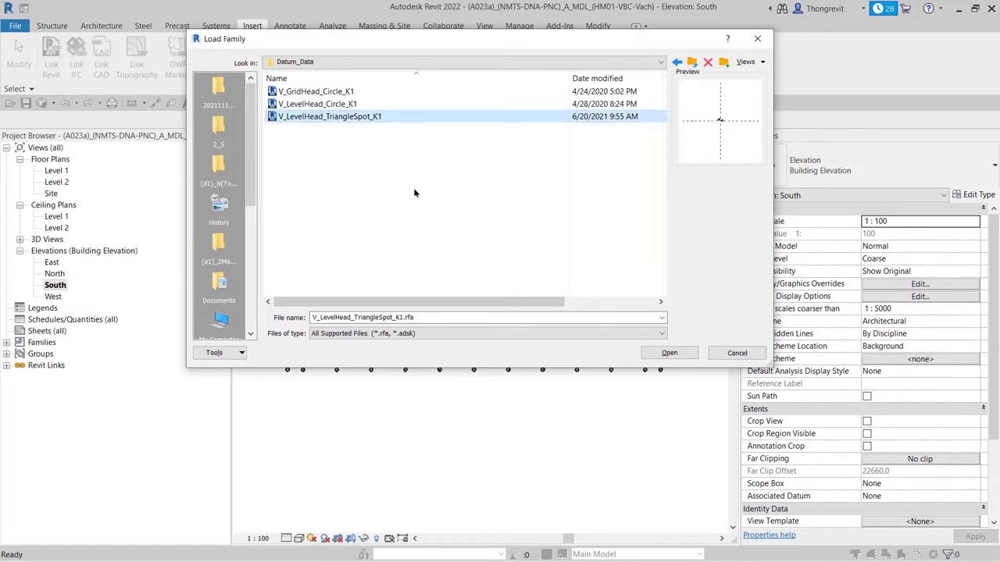
{"action": "left_click", "coordinate": [663, 354]}
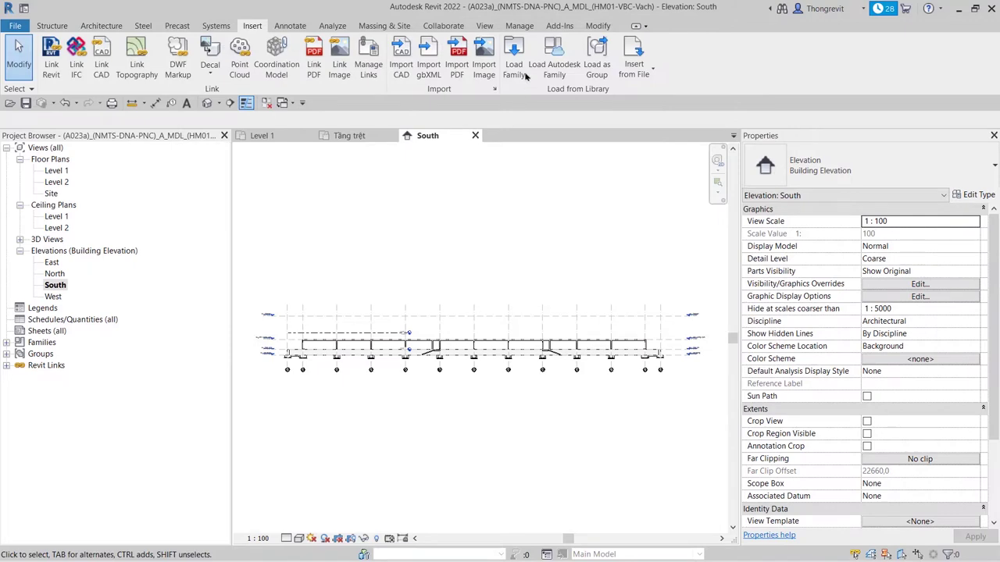
Transfer Project Standards from the structural model with everything cleared except Level Types
{"action": "left_click", "coordinate": [520, 26]}
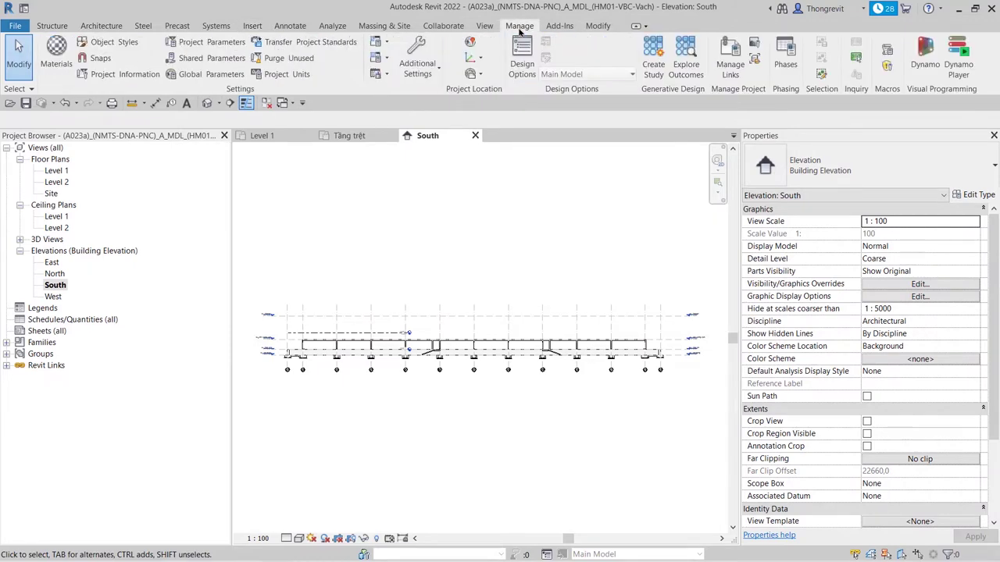
{"action": "left_click", "coordinate": [320, 42]}
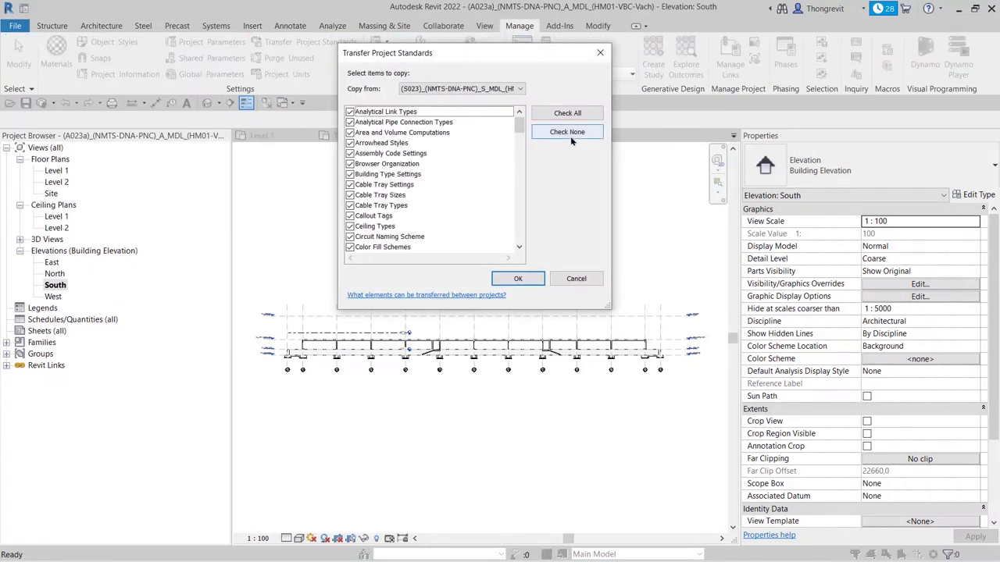
{"action": "left_click", "coordinate": [570, 136]}
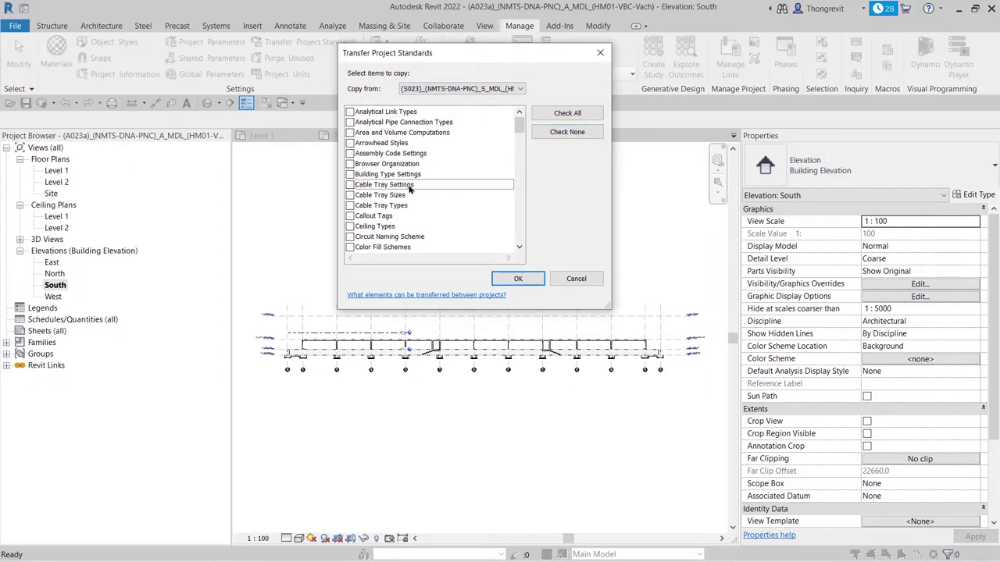
{"action": "scroll", "coordinate": [399, 200], "scroll_direction": "down", "scroll_amount": 10}
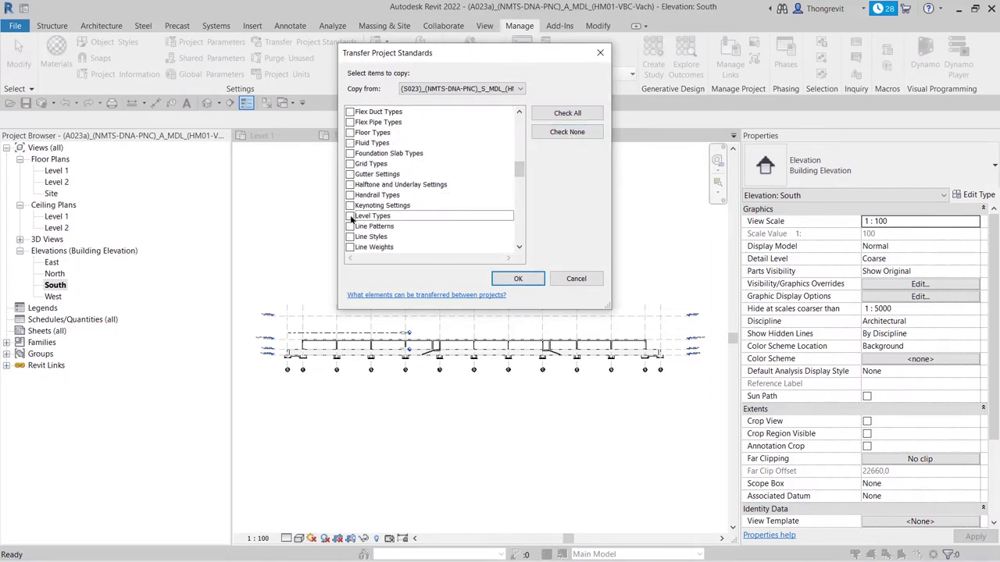
{"action": "left_click", "coordinate": [350, 217]}
{"action": "left_click", "coordinate": [518, 279]}
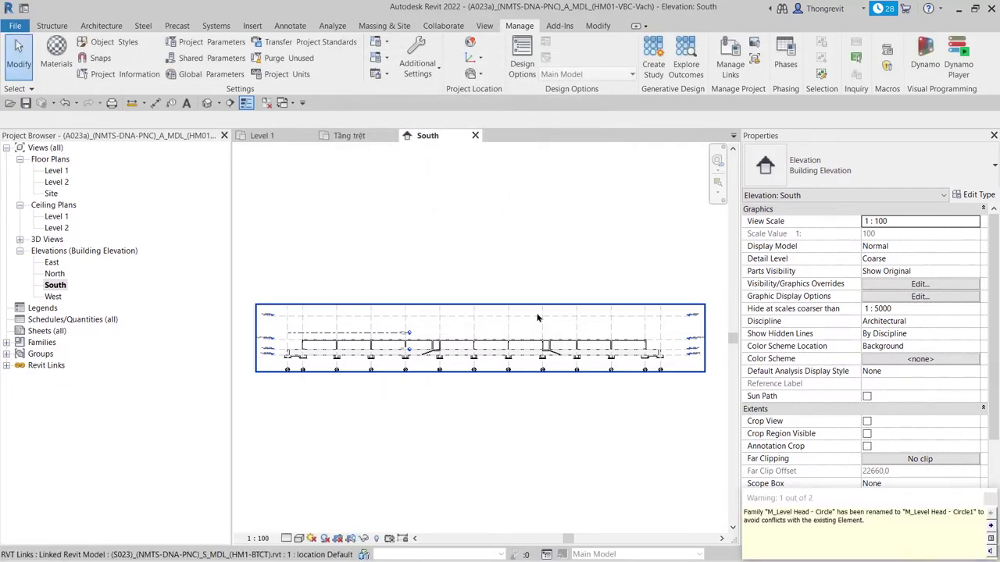
Extend the right ends of the Level 1 and Level 2 lines past grid X13
{"action": "left_click", "coordinate": [385, 338]}
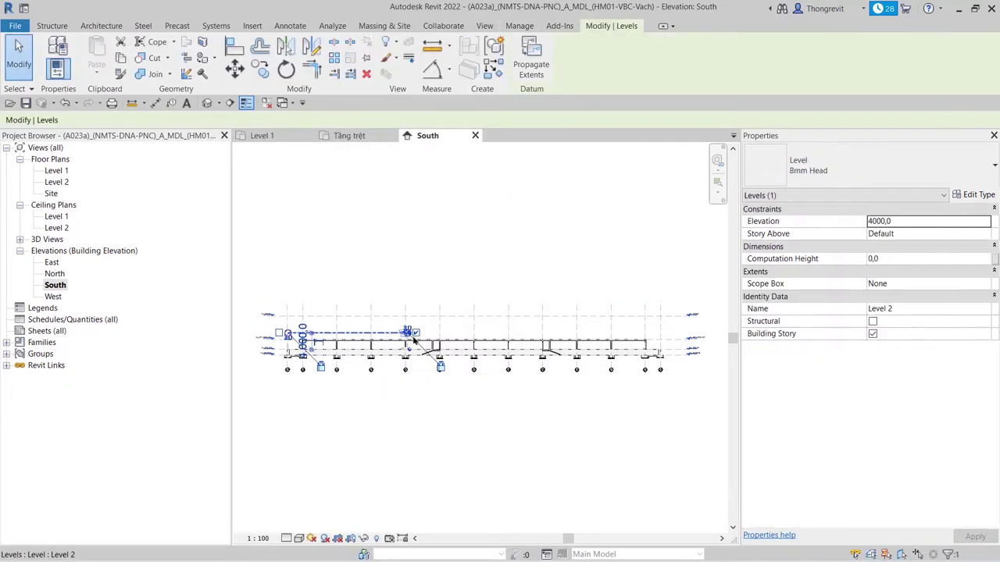
{"action": "scroll", "coordinate": [387, 338], "scroll_direction": "up", "scroll_amount": 2}
{"action": "scroll", "coordinate": [389, 338], "scroll_direction": "up", "scroll_amount": 2}
{"action": "scroll", "coordinate": [392, 338], "scroll_direction": "up", "scroll_amount": 1}
{"action": "left_click_drag", "start_coordinate": [391, 337], "coordinate": [691, 338]}
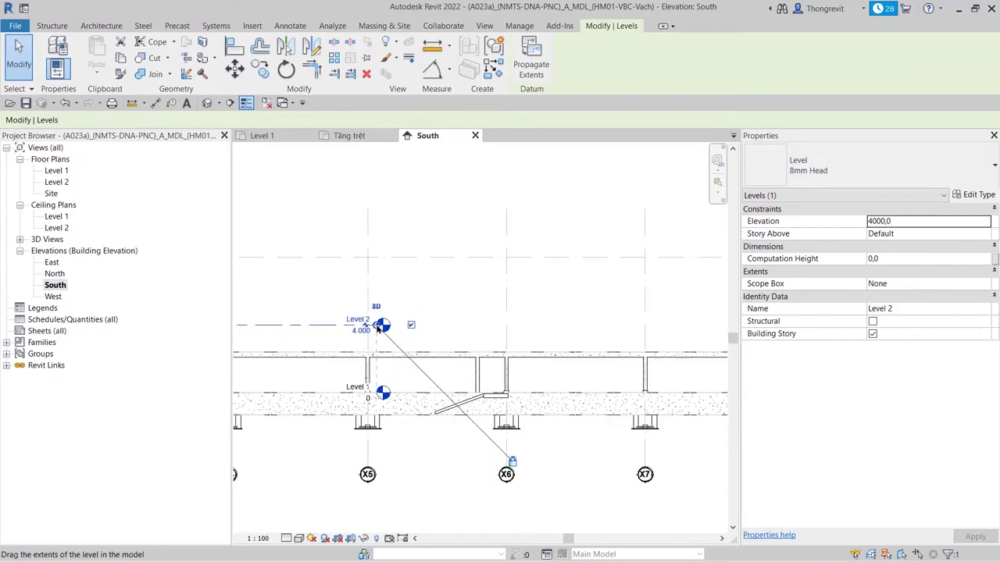
{"action": "middle_click_drag", "start_coordinate": [640, 341], "coordinate": [349, 341]}
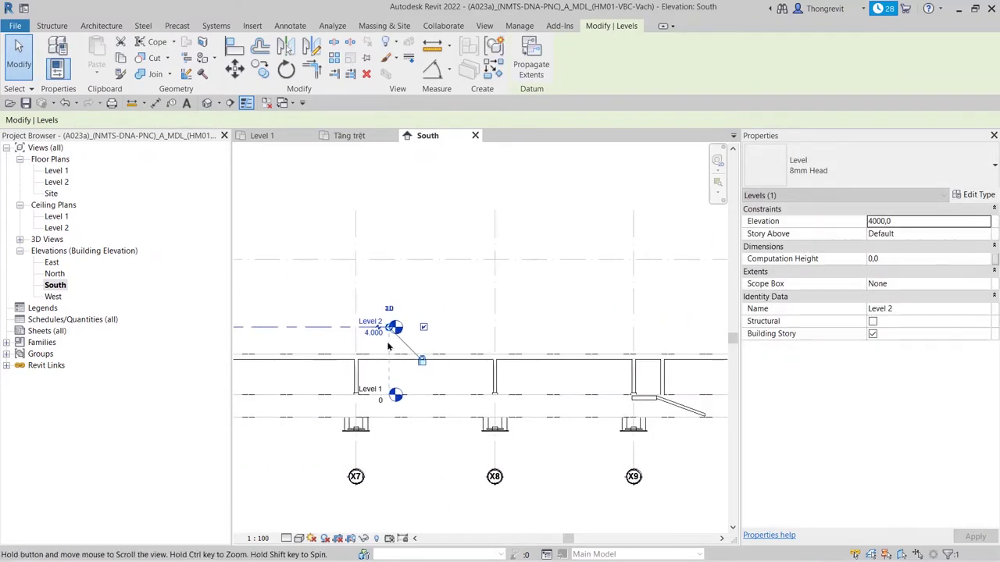
{"action": "mouse_move", "coordinate": [392, 328]}
{"action": "left_mouse_down"}
{"action": "mouse_move", "coordinate": [653, 329]}
{"action": "mouse_move", "coordinate": [440, 339]}
{"action": "left_mouse_up"}
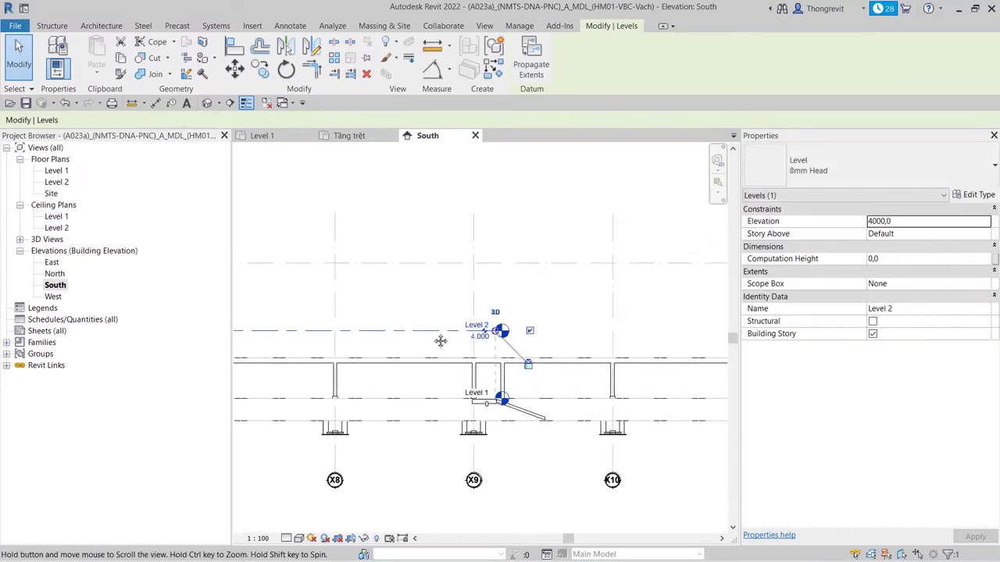
{"action": "scroll", "coordinate": [409, 341], "scroll_direction": "down", "scroll_amount": 2}
{"action": "left_click_drag", "start_coordinate": [328, 323], "coordinate": [578, 332]}
{"action": "middle_click_drag", "start_coordinate": [578, 344], "coordinate": [299, 343]}
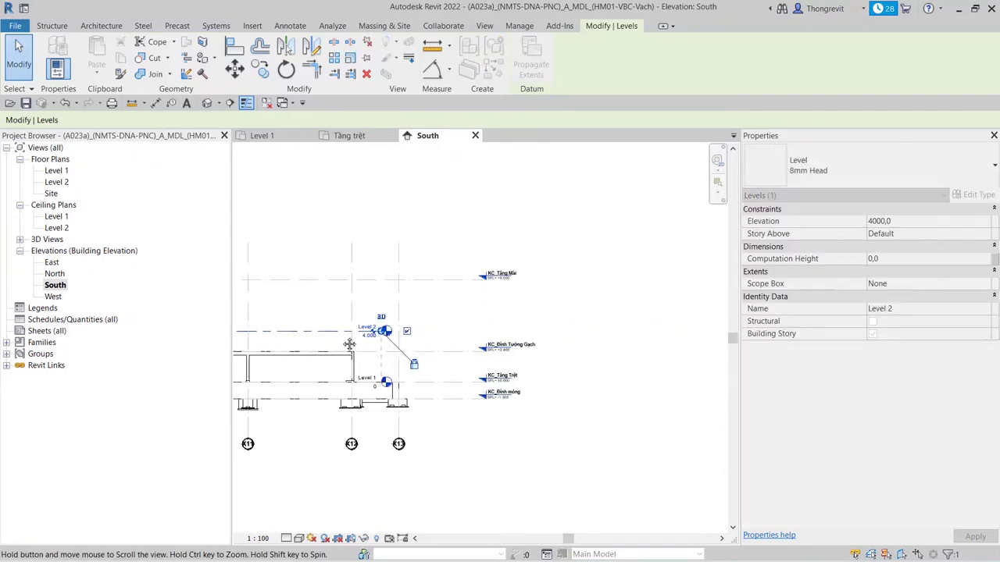
{"action": "left_click_drag", "start_coordinate": [513, 332], "coordinate": [565, 331]}
{"action": "left_click", "coordinate": [489, 461]}
Extend Level 2's line further left at the building's left end
{"action": "scroll", "coordinate": [489, 461], "scroll_direction": "down", "scroll_amount": 2}
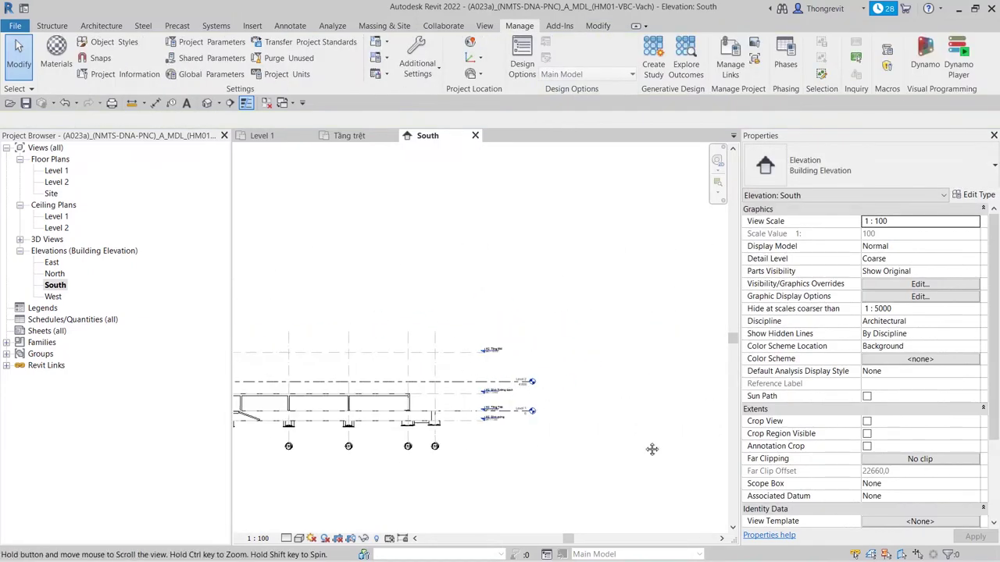
{"action": "middle_click_drag", "start_coordinate": [651, 451], "coordinate": [478, 420]}
{"action": "scroll", "coordinate": [478, 420], "scroll_direction": "up", "scroll_amount": 2}
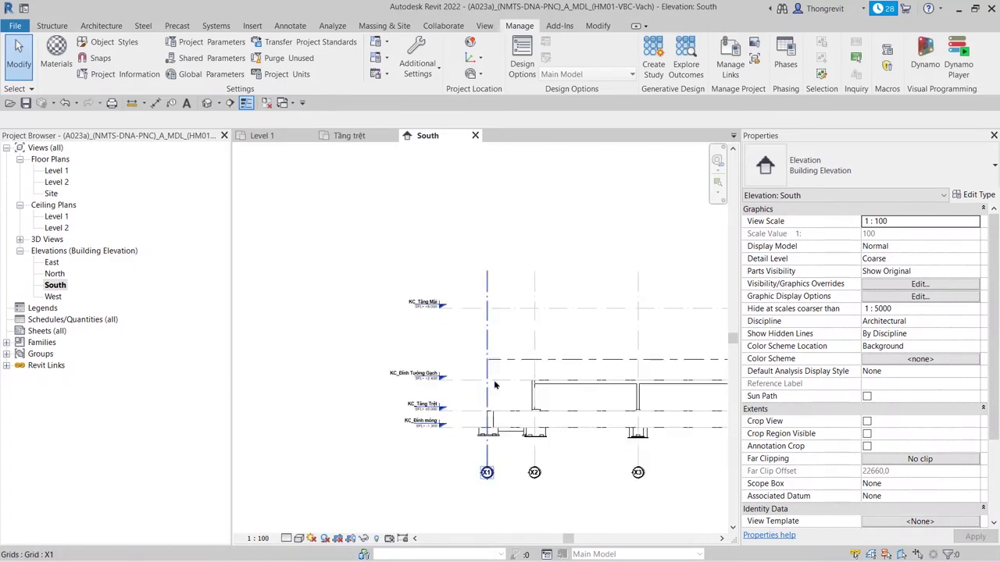
{"action": "scroll", "coordinate": [478, 414], "scroll_direction": "up", "scroll_amount": 1}
{"action": "left_click", "coordinate": [490, 349]}
{"action": "left_click_drag", "start_coordinate": [490, 348], "coordinate": [342, 349]}
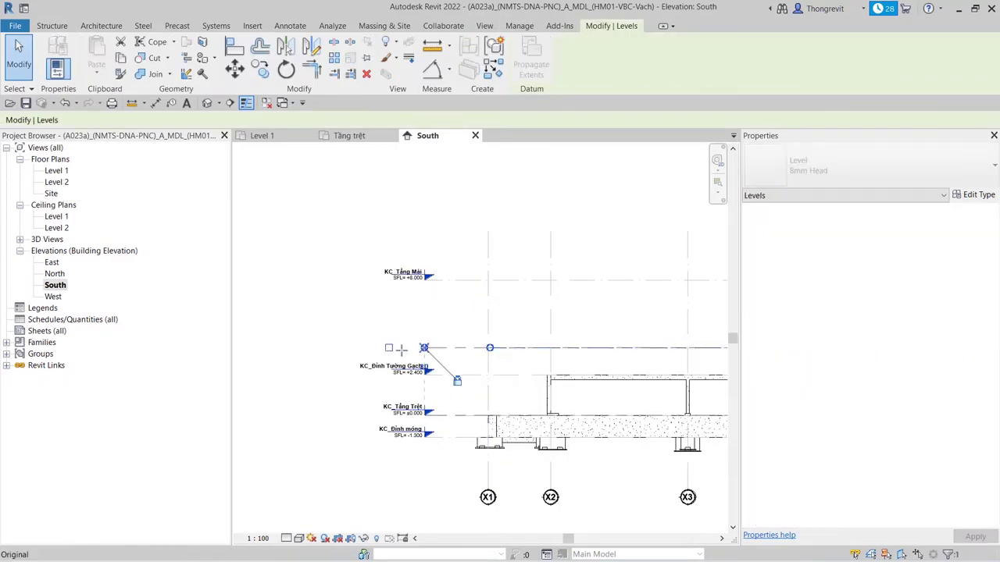
{"action": "key", "text": "Escape"}
{"action": "scroll", "coordinate": [535, 445], "scroll_direction": "up", "scroll_amount": 2}
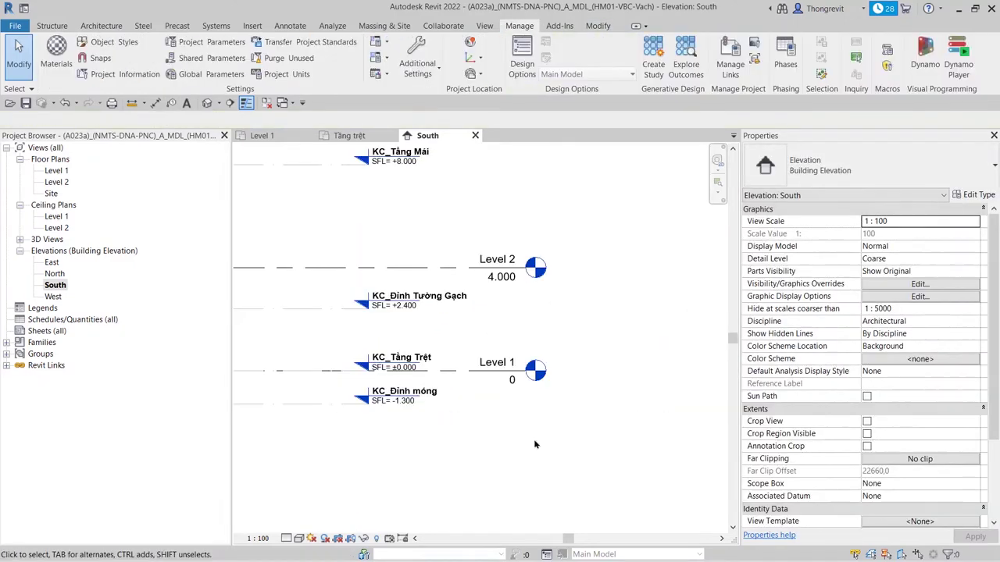
Rename Level 1 to 'Tầng trệt' and assign it the SL_(K2-MP)_MDL_Khong level type
{"action": "left_click", "coordinate": [512, 372]}
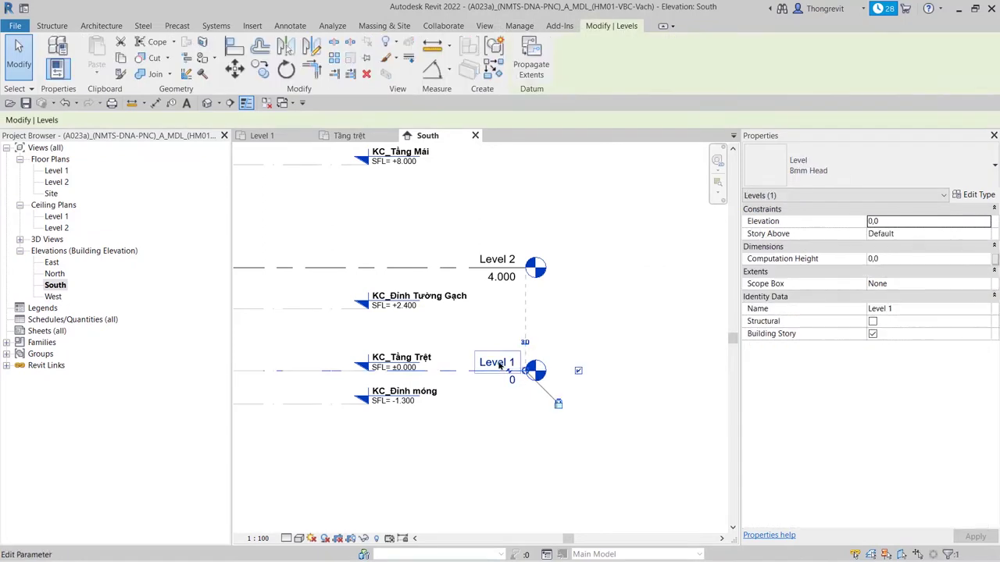
{"action": "left_click", "coordinate": [497, 361]}
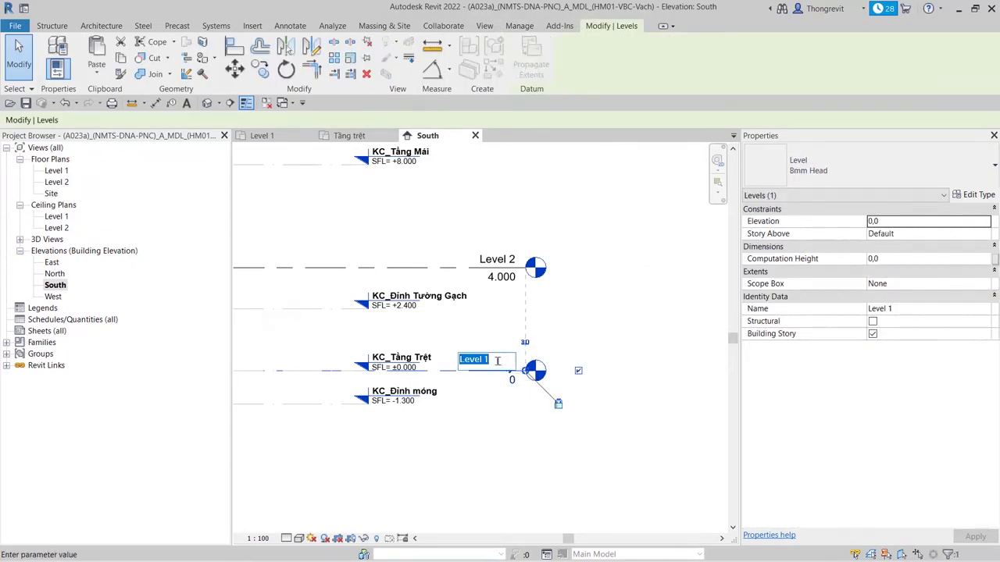
{"action": "type", "text": "Tầng trệt"}
{"action": "key", "text": "Return"}
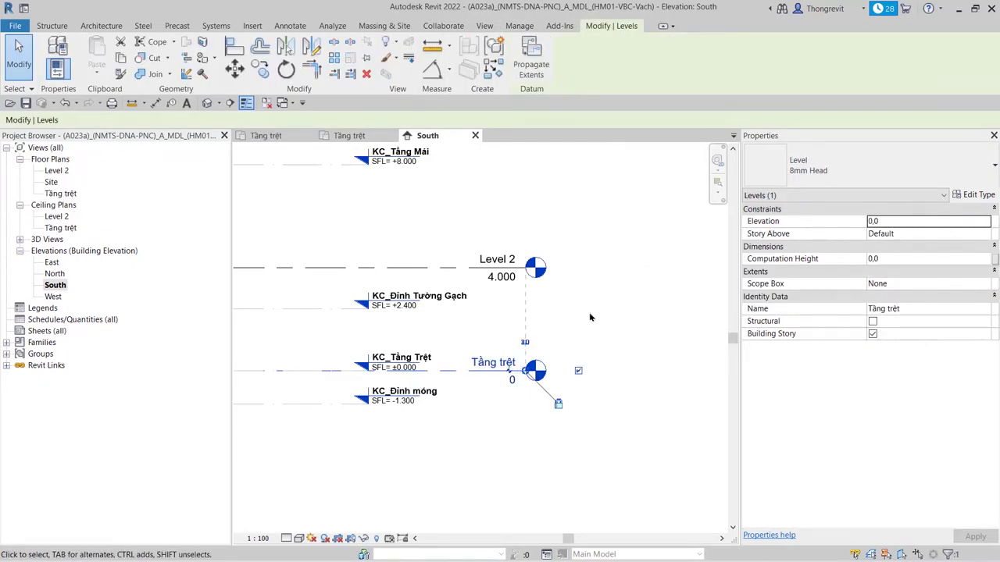
{"action": "left_click", "coordinate": [967, 177]}
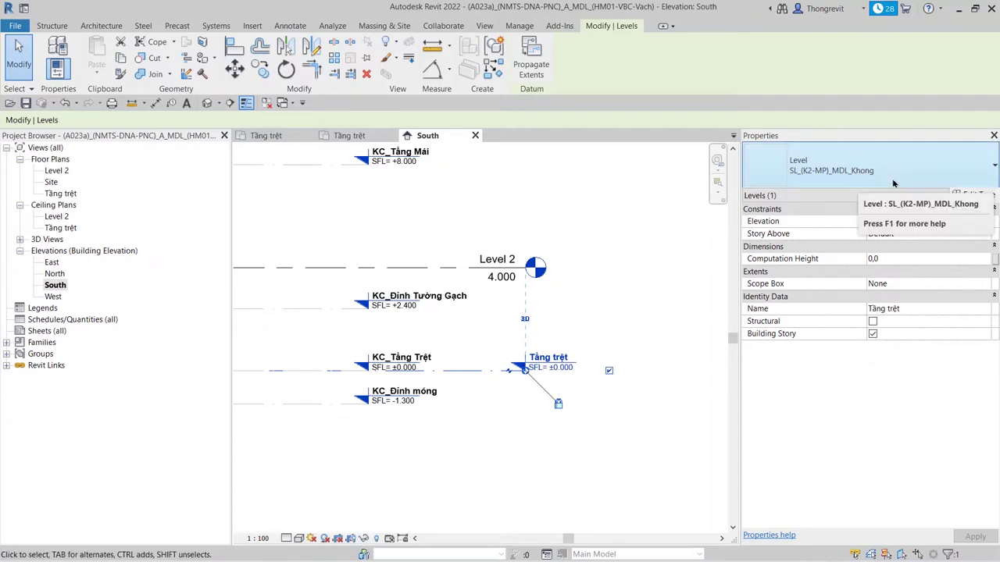
Rename the SL_(K2-MP)_MDL_Khong level type to AL_(K2-MP)_MDL_Khong
{"action": "left_click", "coordinate": [975, 194]}
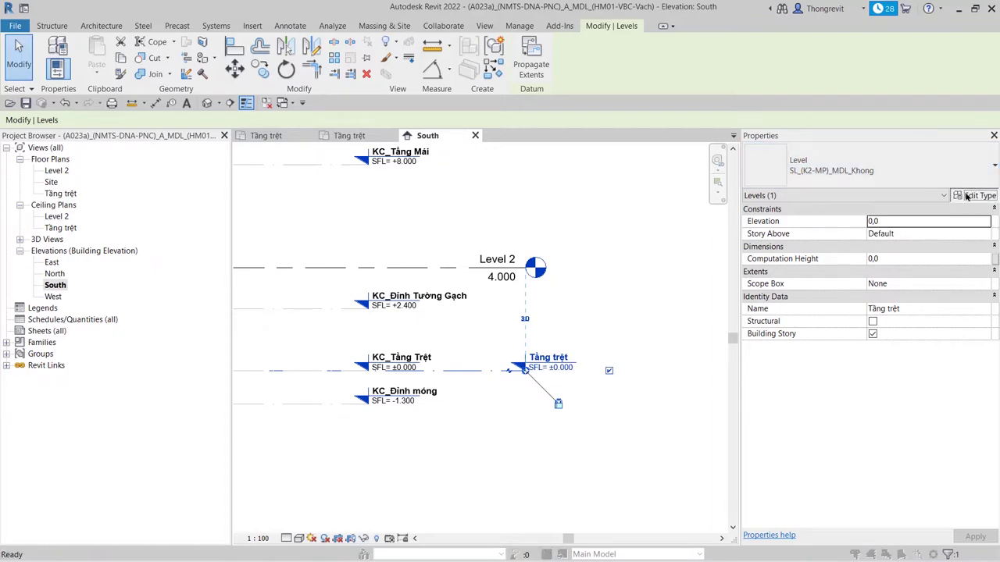
{"action": "left_click", "coordinate": [875, 129]}
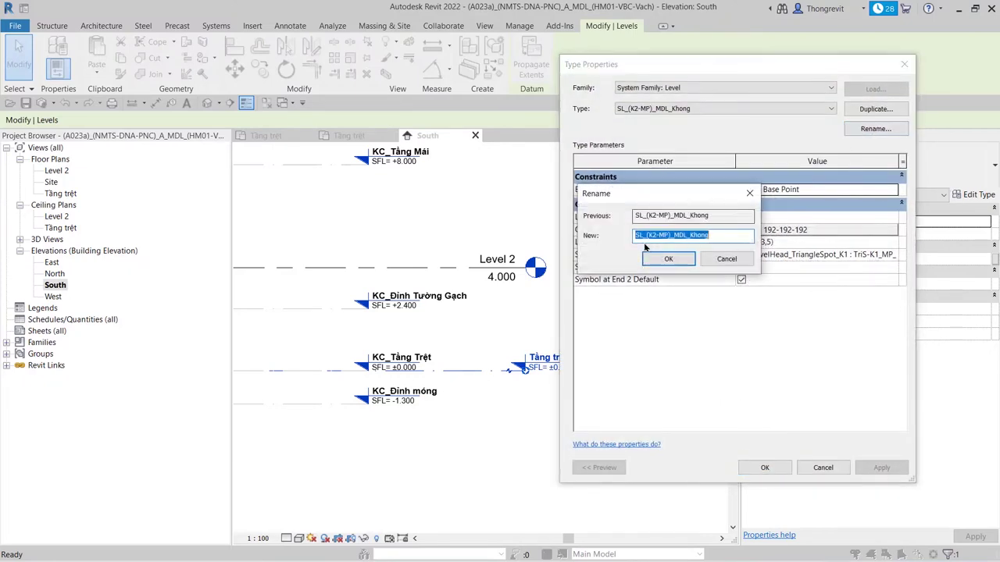
{"action": "left_click", "coordinate": [638, 235]}
{"action": "key", "text": "BackSpace"}
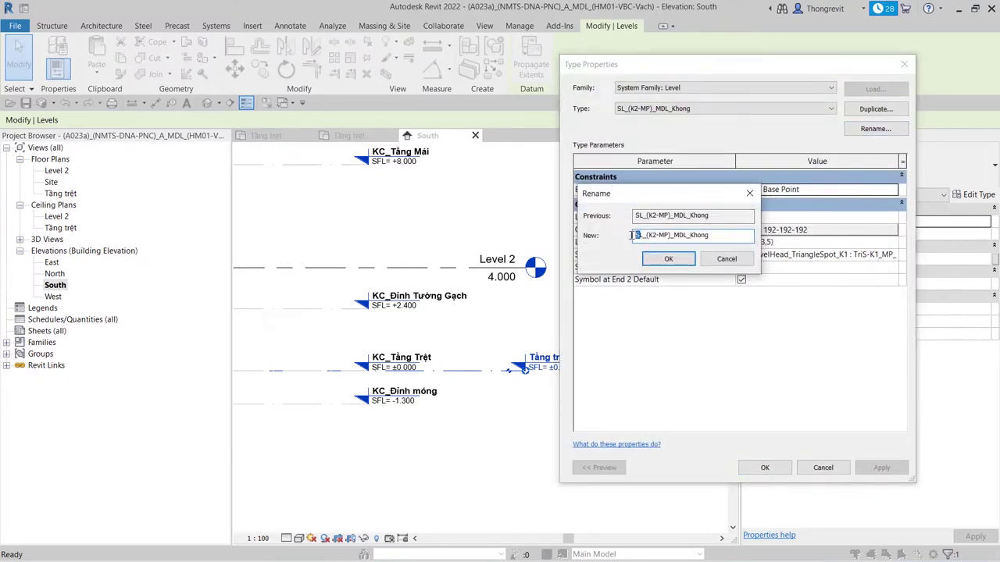
{"action": "type", "text": "A"}
{"action": "left_click", "coordinate": [680, 260]}
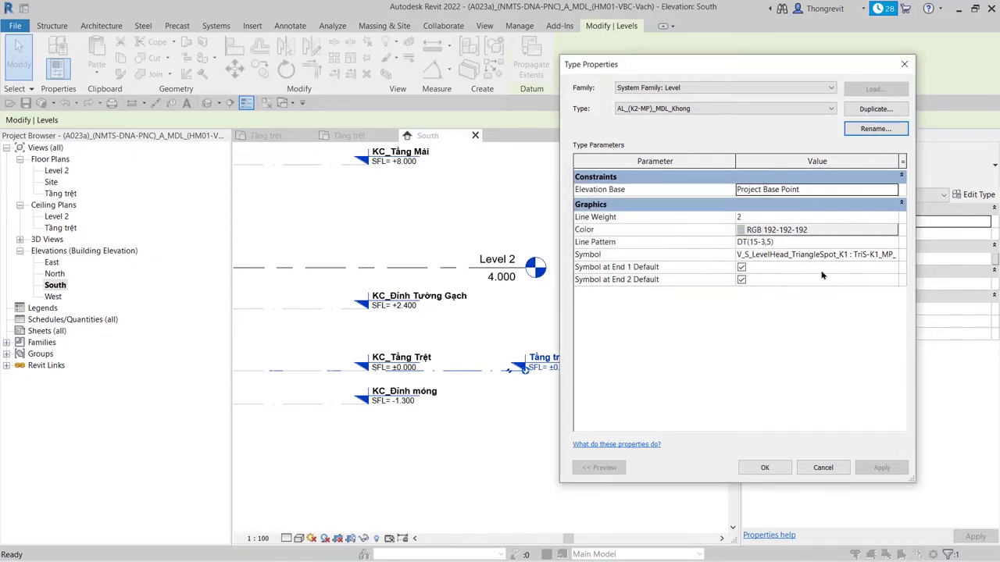
Set the type's Symbol to V_S_LevelHead_TriangleSpot_K1 : TriS-K1_SP_Không and apply
{"action": "left_click_drag", "start_coordinate": [735, 161], "coordinate": [699, 161]}
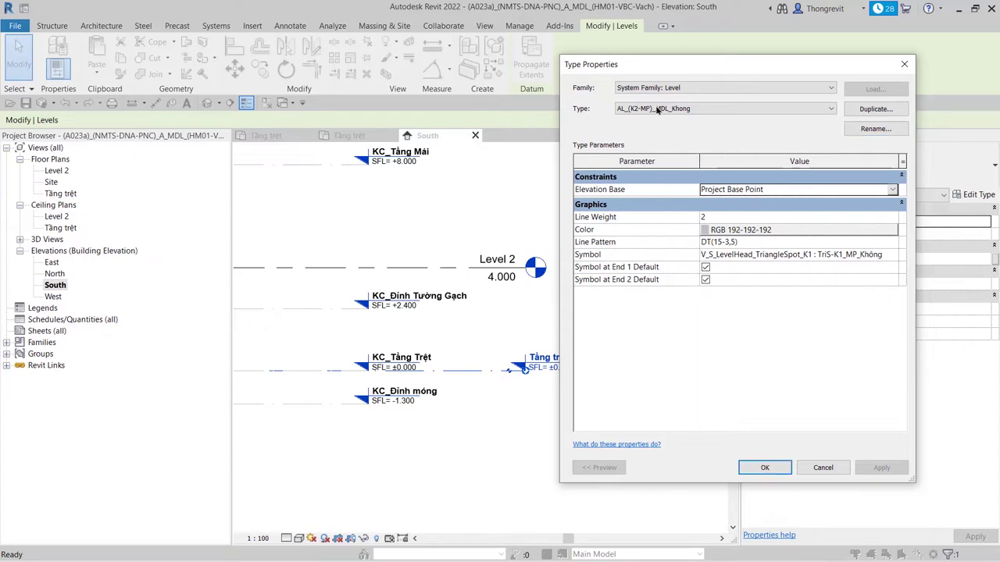
{"action": "left_click_drag", "start_coordinate": [650, 70], "coordinate": [688, 73]}
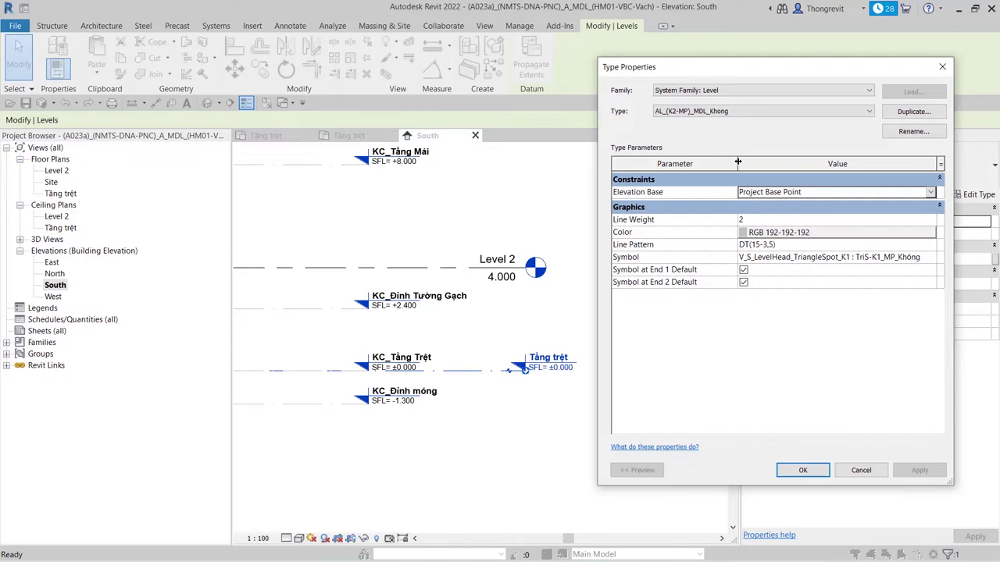
{"action": "left_click_drag", "start_coordinate": [738, 163], "coordinate": [706, 164]}
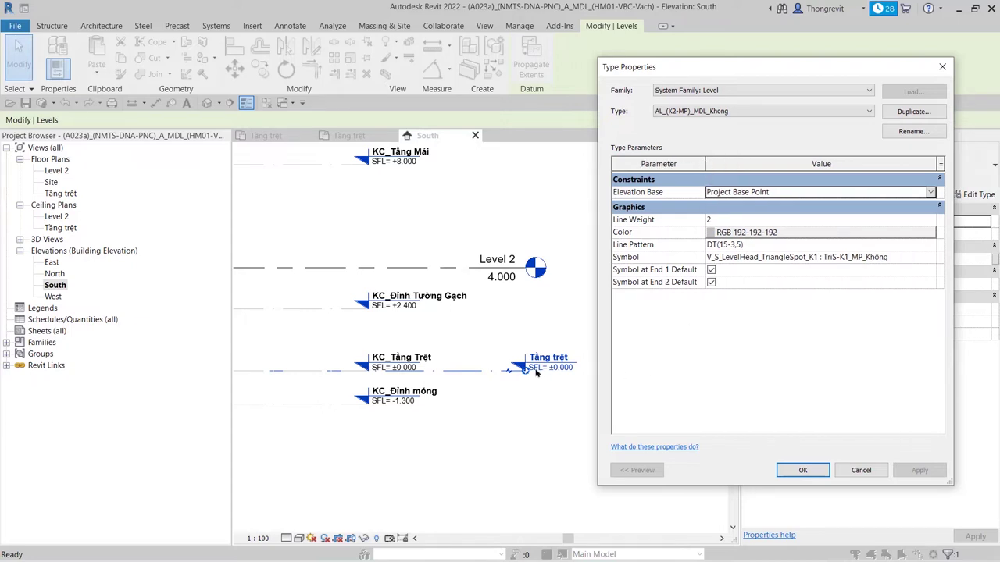
{"action": "left_click", "coordinate": [897, 257]}
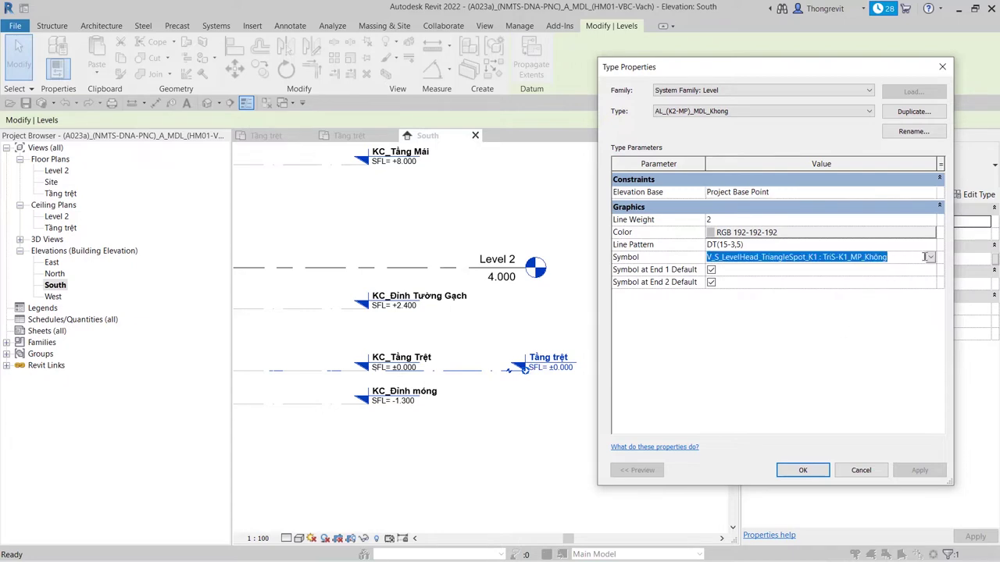
{"action": "left_click", "coordinate": [931, 258]}
{"action": "left_click", "coordinate": [807, 281]}
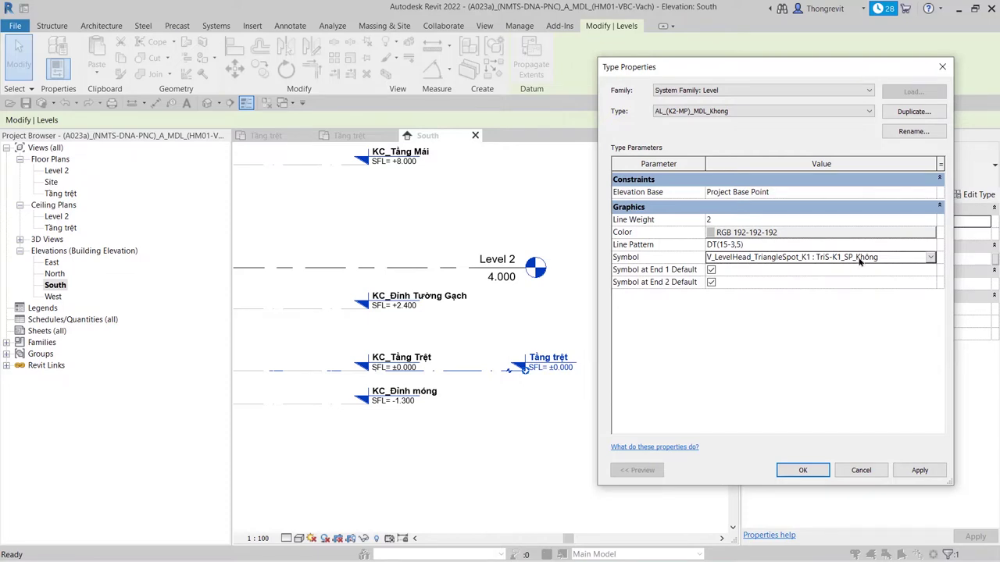
{"action": "left_click", "coordinate": [789, 471]}
Change Level 2's elevation to 2400
{"action": "scroll", "coordinate": [550, 410], "scroll_direction": "up", "scroll_amount": 1}
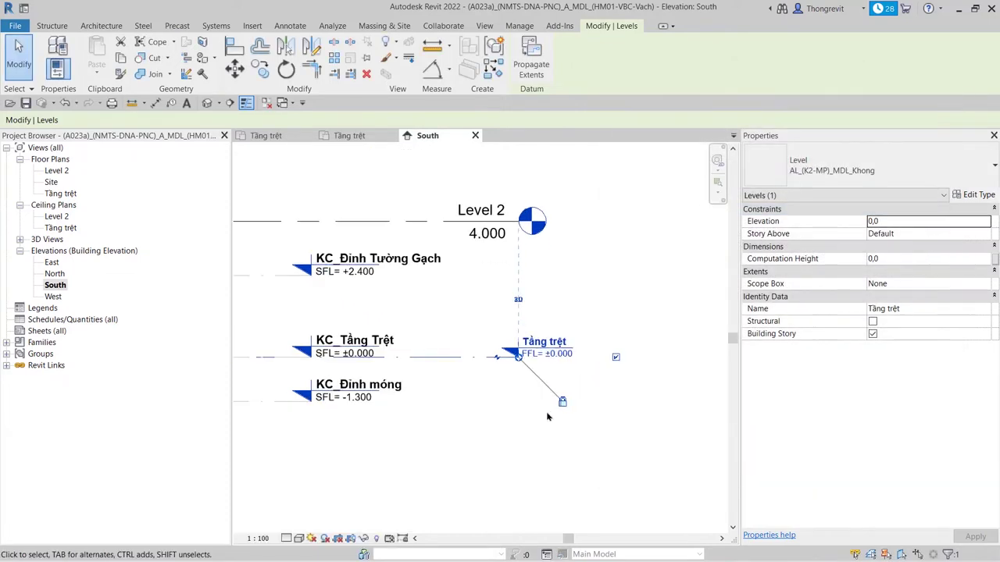
{"action": "scroll", "coordinate": [547, 417], "scroll_direction": "up", "scroll_amount": 1}
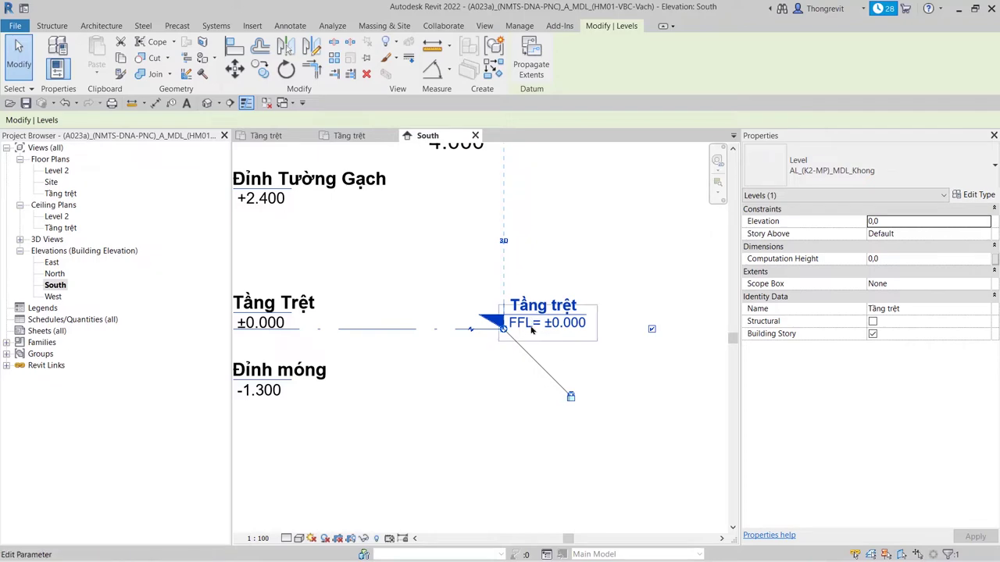
{"action": "left_click", "coordinate": [496, 439]}
{"action": "scroll", "coordinate": [493, 433], "scroll_direction": "down", "scroll_amount": 2}
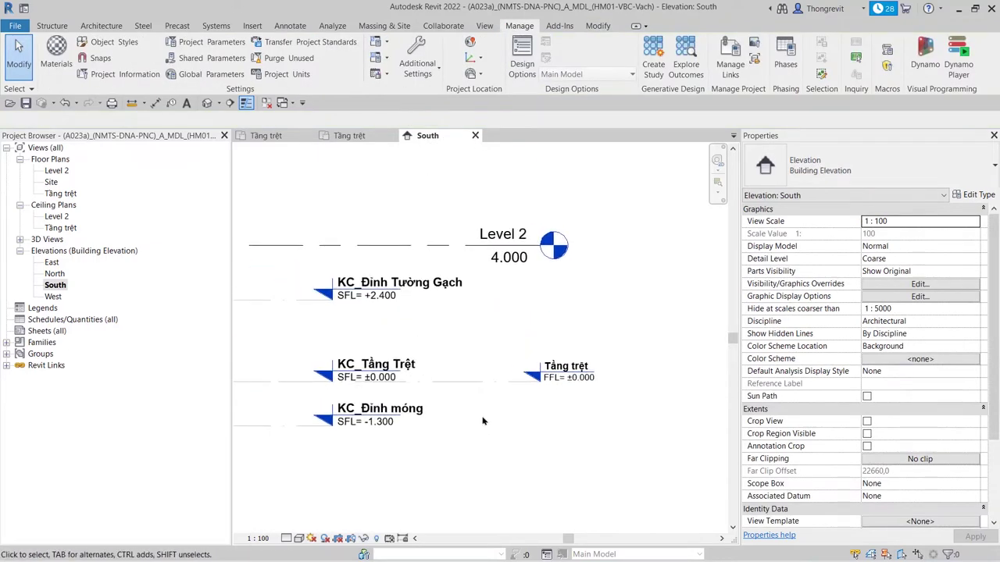
{"action": "left_click", "coordinate": [447, 250]}
{"action": "left_click", "coordinate": [506, 259]}
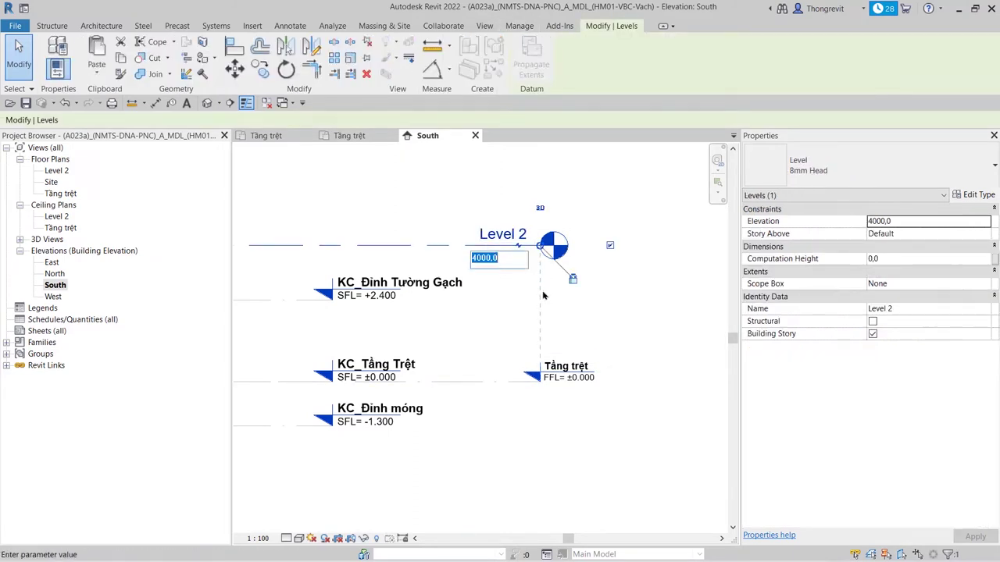
{"action": "type", "text": "24"}
{"action": "key", "text": "Return"}
Rename Level 2 to 'Đỉnh tường gạch' and assign it the SL_(K2-MP)_MDL_Duong type
{"action": "left_click", "coordinate": [508, 287]}
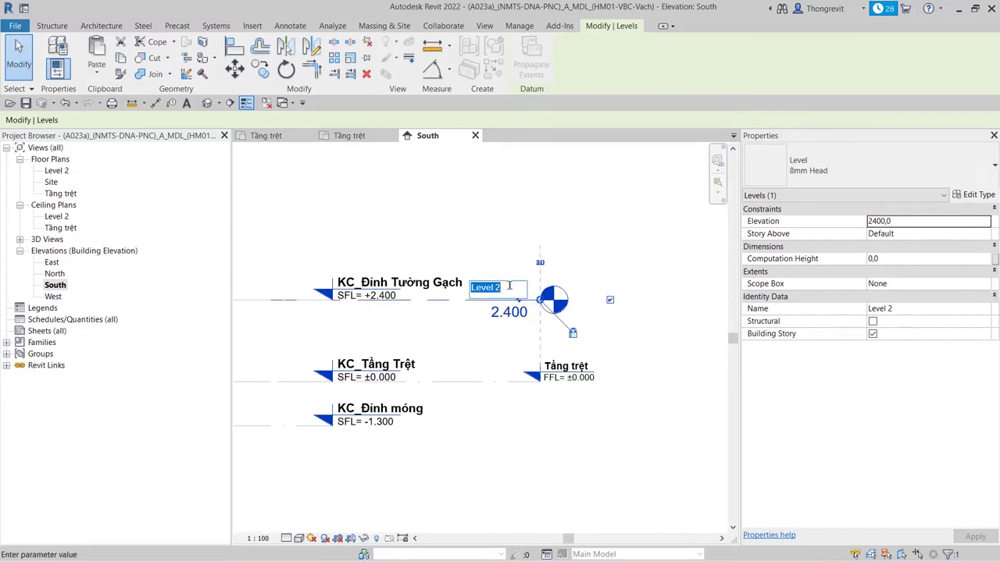
{"action": "type", "text": "D"}
{"action": "type", "text": " tường gạch"}
{"action": "key", "text": "Return"}
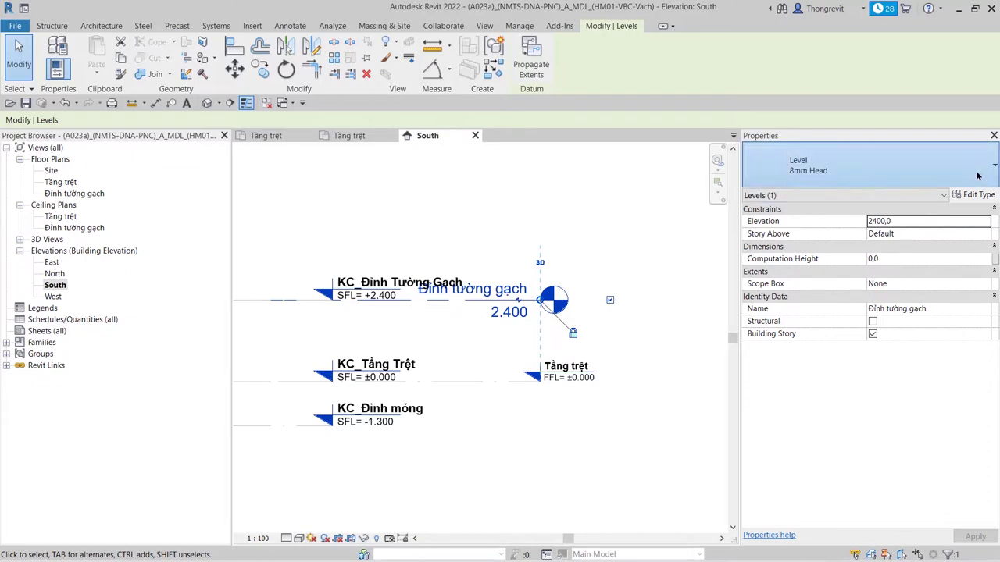
{"action": "left_click", "coordinate": [976, 174]}
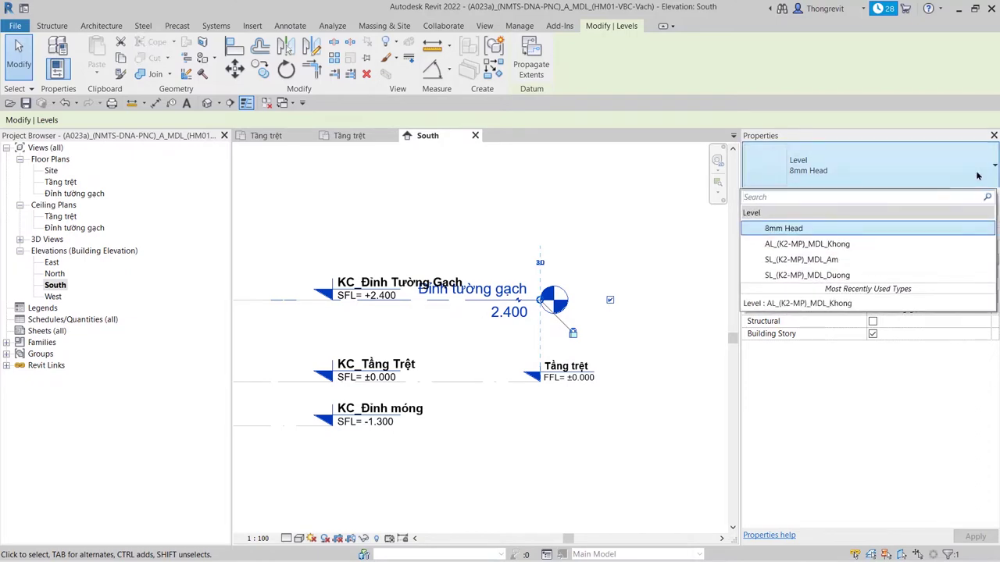
{"action": "left_click", "coordinate": [828, 274]}
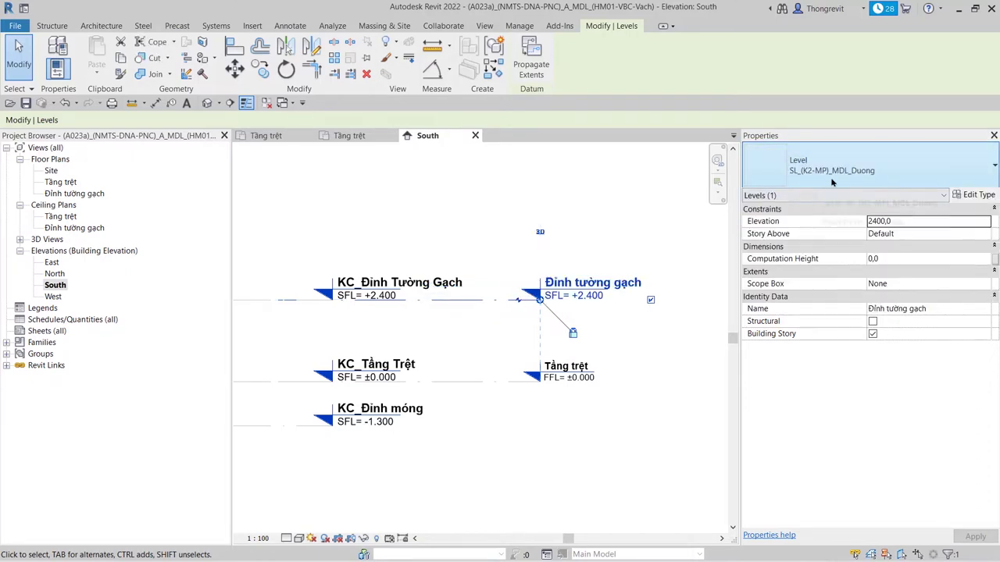
{"action": "left_click", "coordinate": [972, 194]}
Rename the type to AL_(K2-MP)_MDL_Duong and set its Symbol to TriS-K1_SP_Dương
{"action": "left_click", "coordinate": [904, 135]}
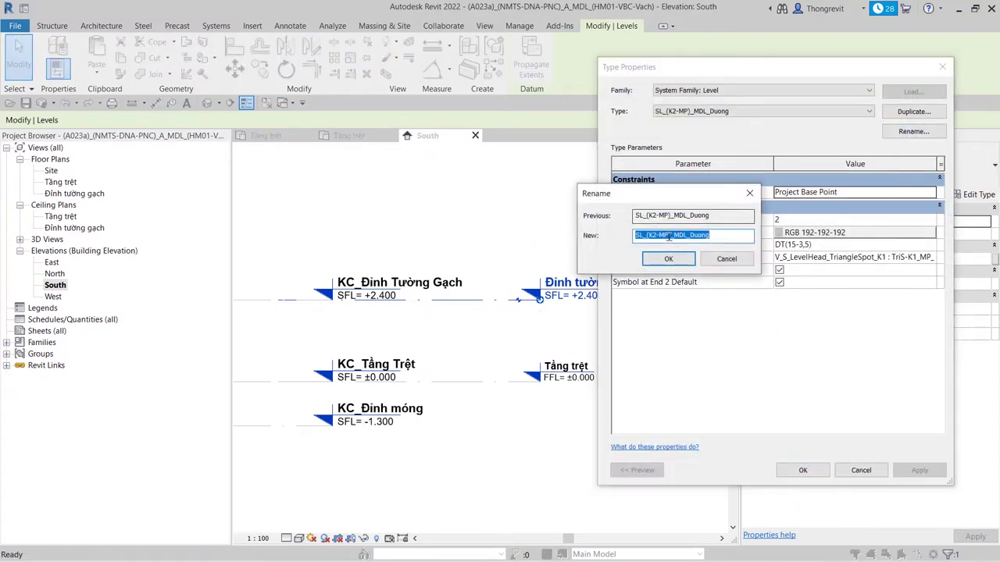
{"action": "left_click_drag", "start_coordinate": [642, 235], "coordinate": [634, 235]}
{"action": "type", "text": "A"}
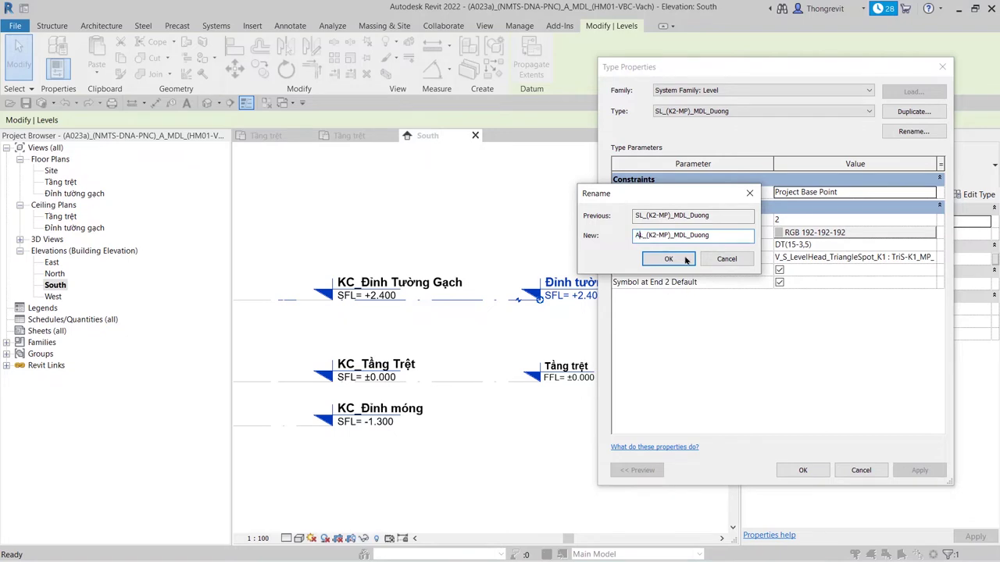
{"action": "left_click", "coordinate": [686, 259]}
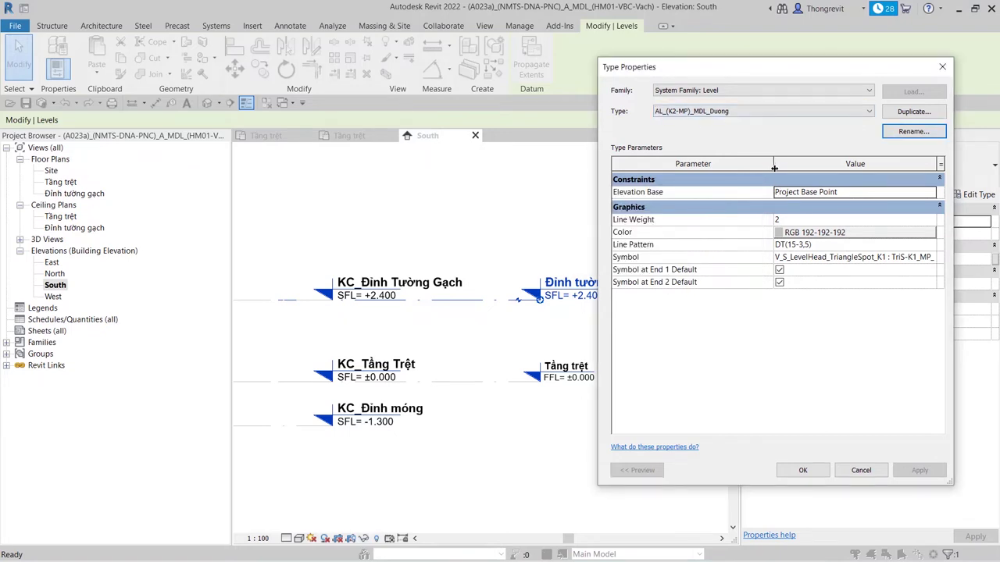
{"action": "left_click_drag", "start_coordinate": [774, 167], "coordinate": [714, 167]}
{"action": "left_click", "coordinate": [930, 257]}
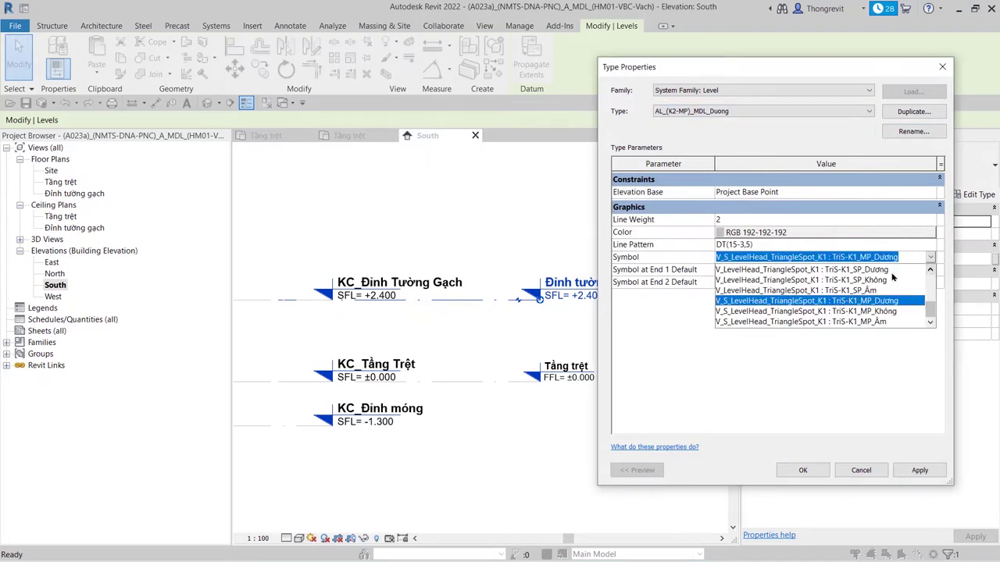
{"action": "left_click", "coordinate": [855, 271]}
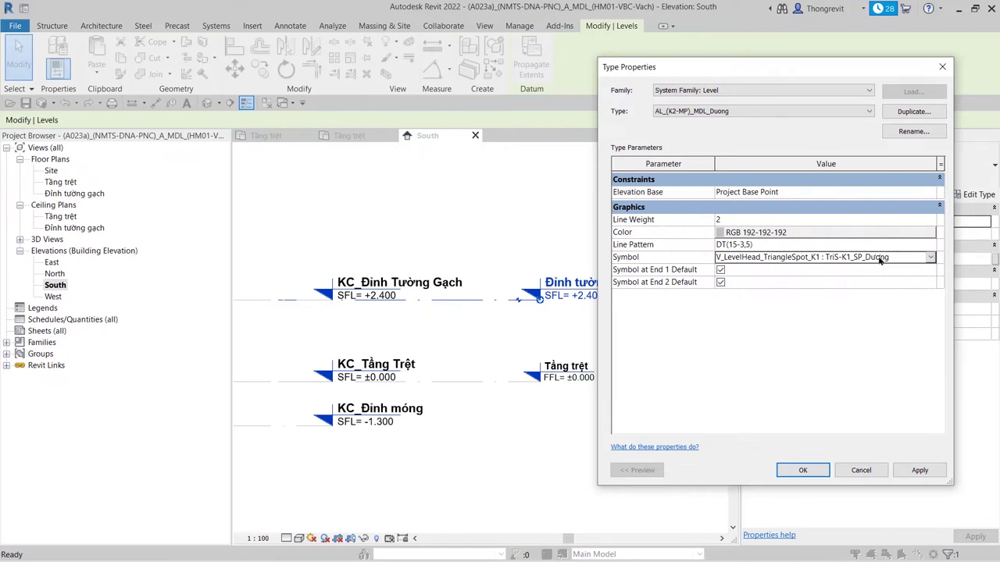
{"action": "left_click", "coordinate": [802, 470]}
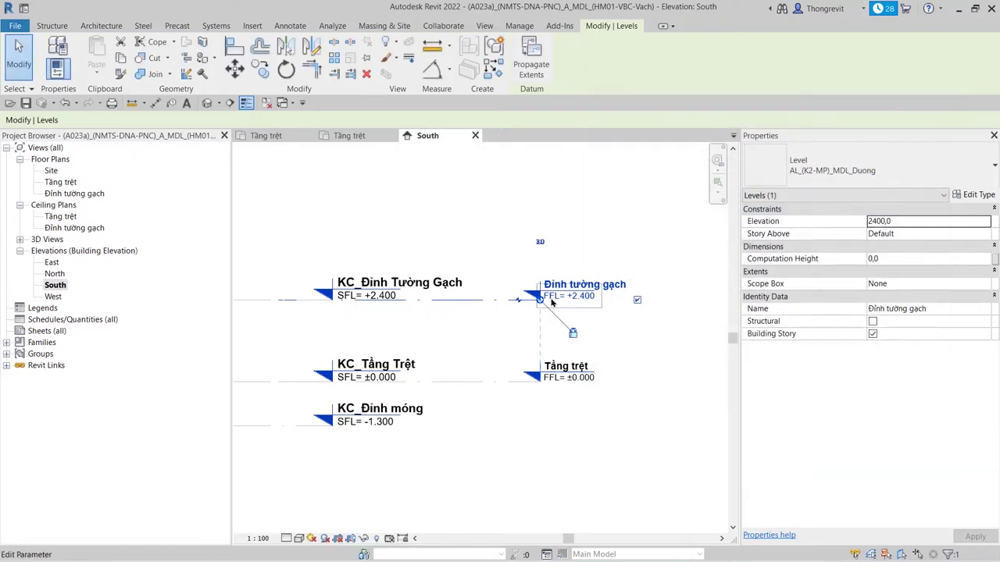
Move the Architecture ribbon tab to the first position
{"action": "left_click", "coordinate": [580, 446]}
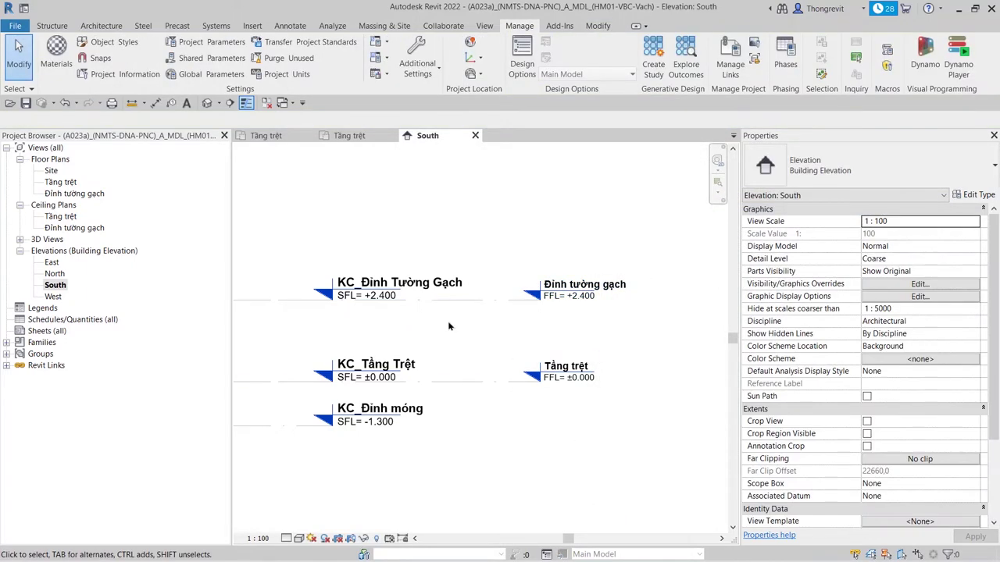
{"action": "left_click", "coordinate": [109, 31]}
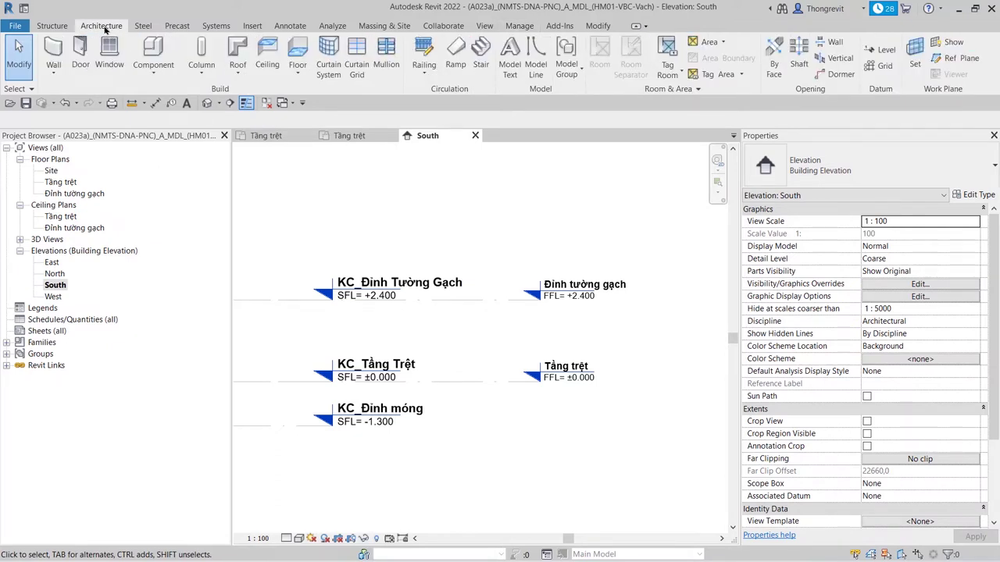
{"action": "left_click_drag", "start_coordinate": [105, 30], "coordinate": [55, 31]}
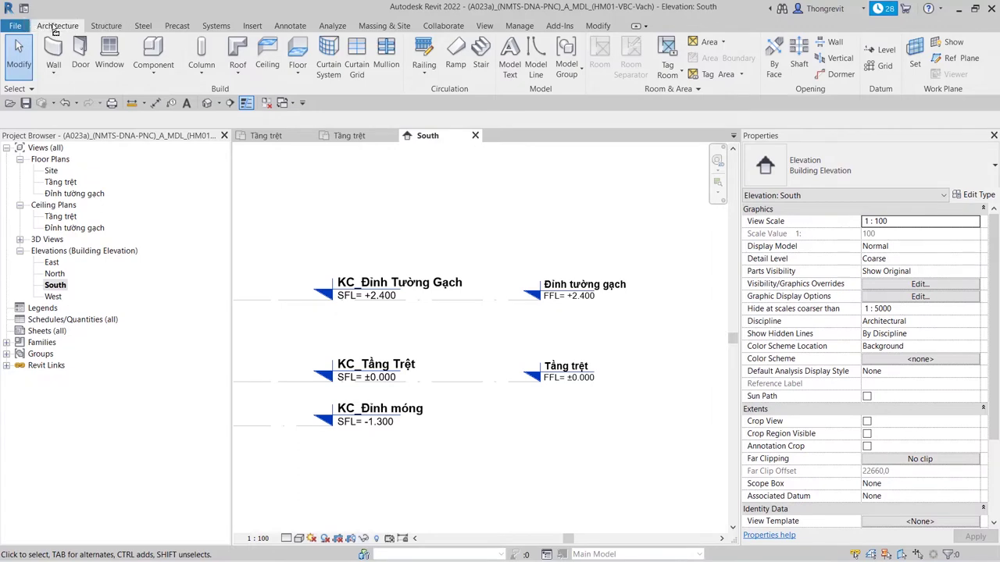
{"action": "left_click", "coordinate": [106, 28]}
{"action": "left_click", "coordinate": [74, 27]}
Draw a new AL_(K2-MP)_MDL_Duong level above KC_Tầng Mái at +8.200
{"action": "left_click", "coordinate": [881, 49]}
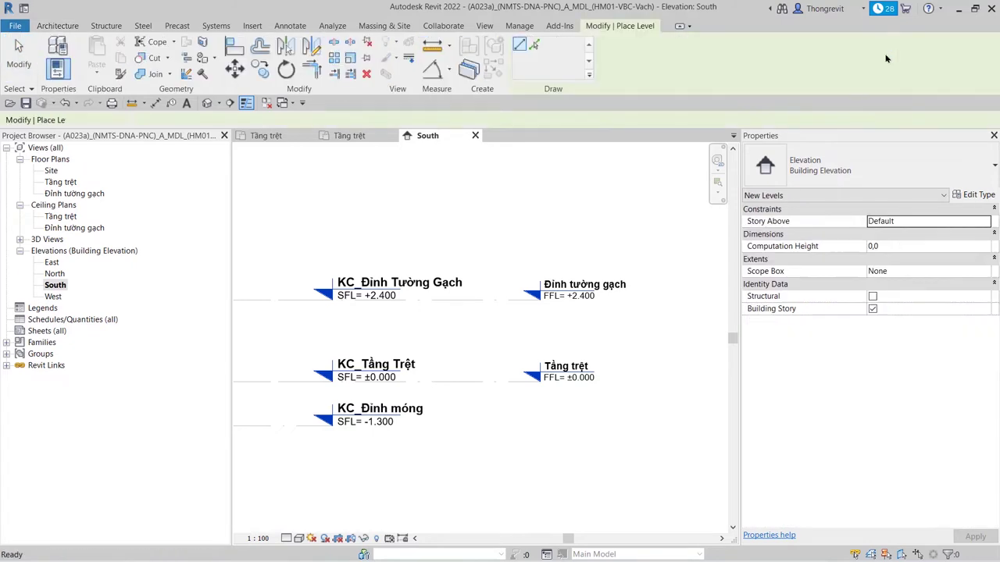
{"action": "left_click", "coordinate": [989, 175]}
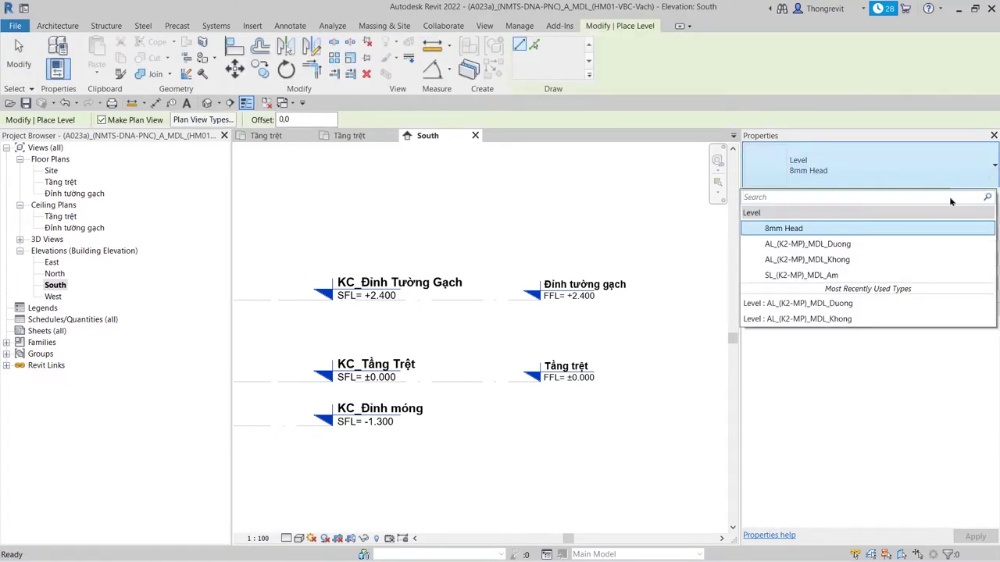
{"action": "left_click", "coordinate": [852, 244]}
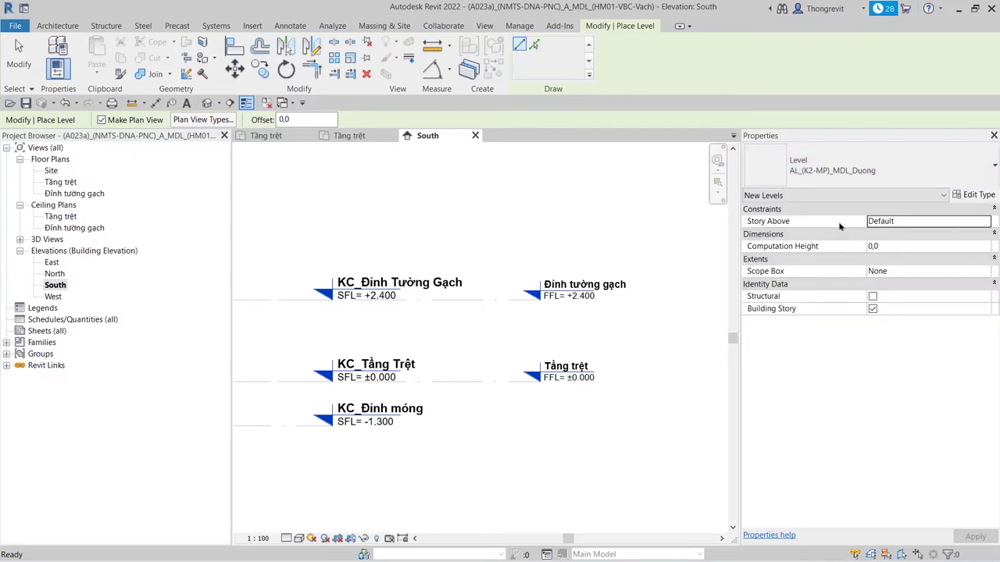
{"action": "scroll", "coordinate": [599, 348], "scroll_direction": "down", "scroll_amount": 5}
{"action": "mouse_move", "coordinate": [599, 348]}
{"action": "middle_mouse_down"}
{"action": "mouse_move", "coordinate": [646, 314]}
{"action": "mouse_move", "coordinate": [518, 334]}
{"action": "middle_mouse_up"}
{"action": "scroll", "coordinate": [441, 311], "scroll_direction": "up", "scroll_amount": 2}
{"action": "scroll", "coordinate": [437, 309], "scroll_direction": "up", "scroll_amount": 1}
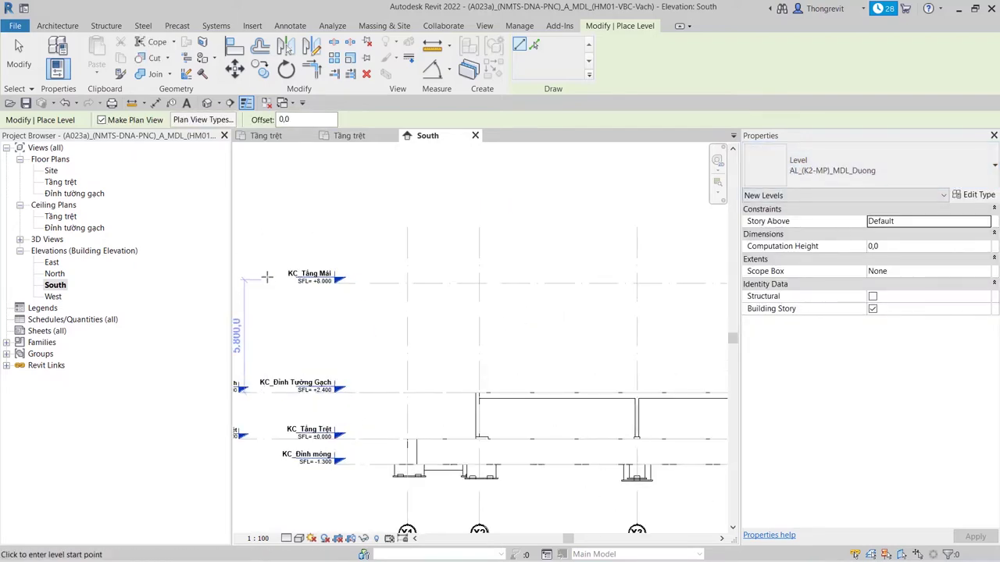
{"action": "middle_click_drag", "start_coordinate": [255, 282], "coordinate": [331, 276]}
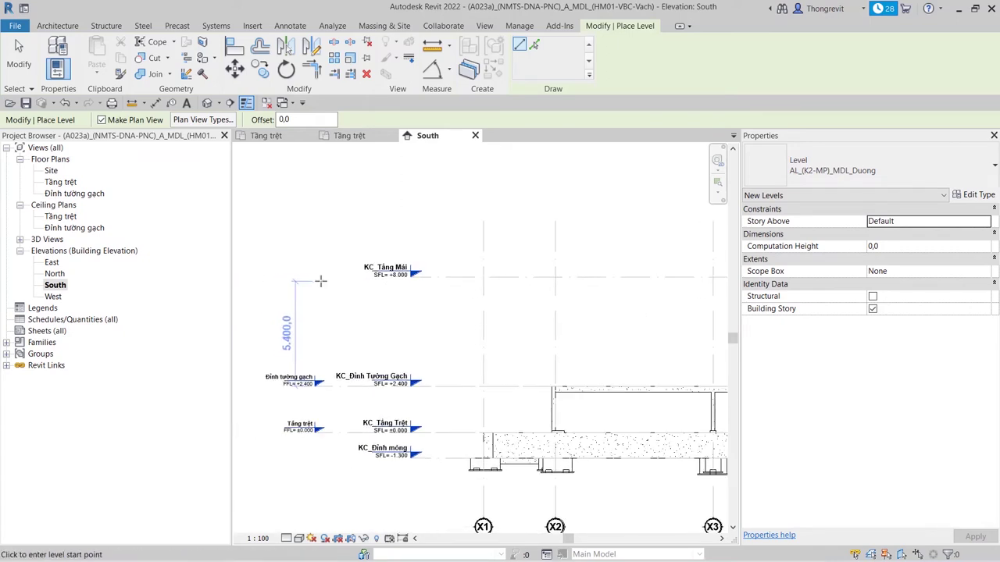
{"action": "scroll", "coordinate": [315, 279], "scroll_direction": "down", "scroll_amount": 3}
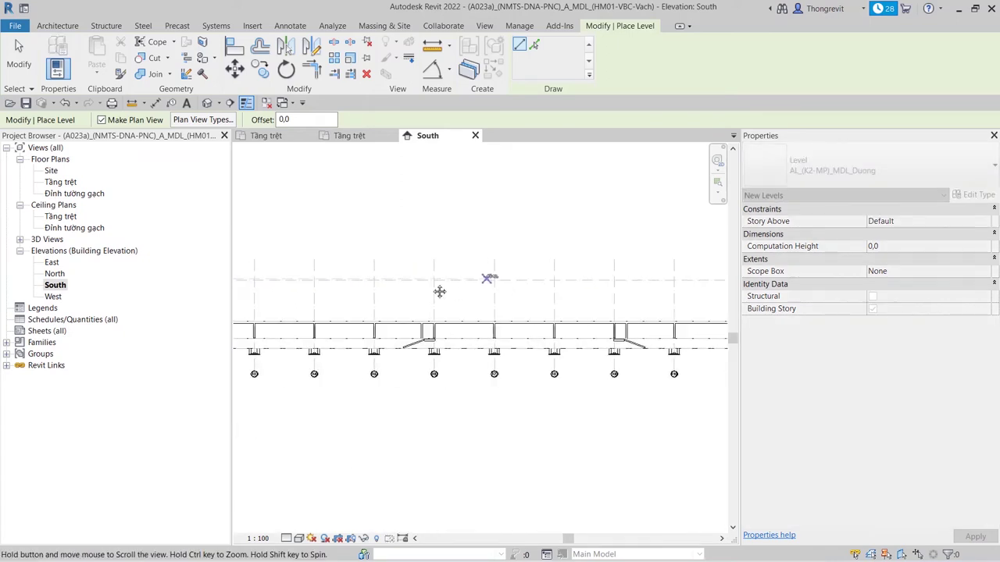
{"action": "middle_click_drag", "start_coordinate": [440, 290], "coordinate": [529, 289]}
{"action": "scroll", "coordinate": [623, 280], "scroll_direction": "up", "scroll_amount": 3}
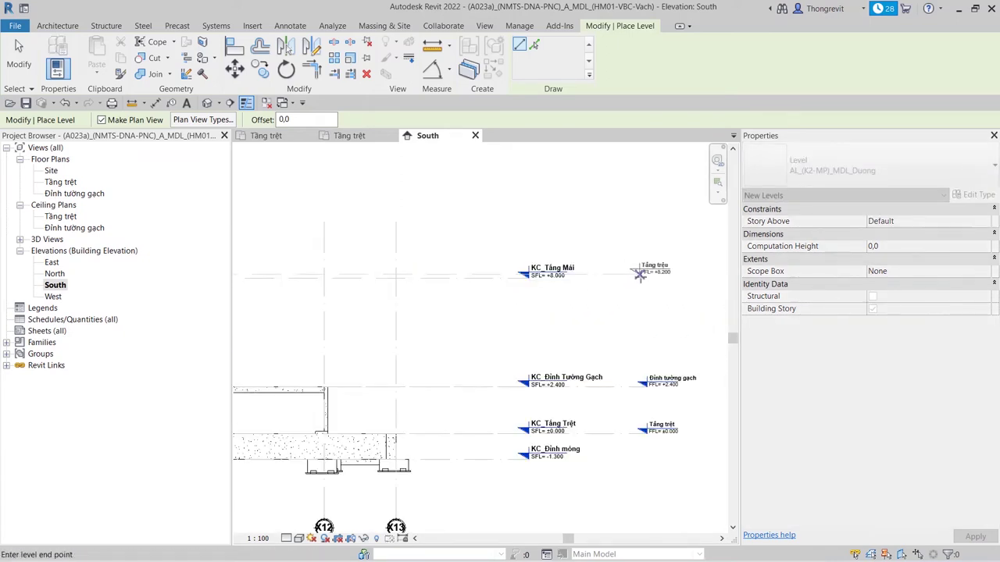
{"action": "left_click", "coordinate": [645, 274]}
{"action": "scroll", "coordinate": [648, 285], "scroll_direction": "up", "scroll_amount": 2}
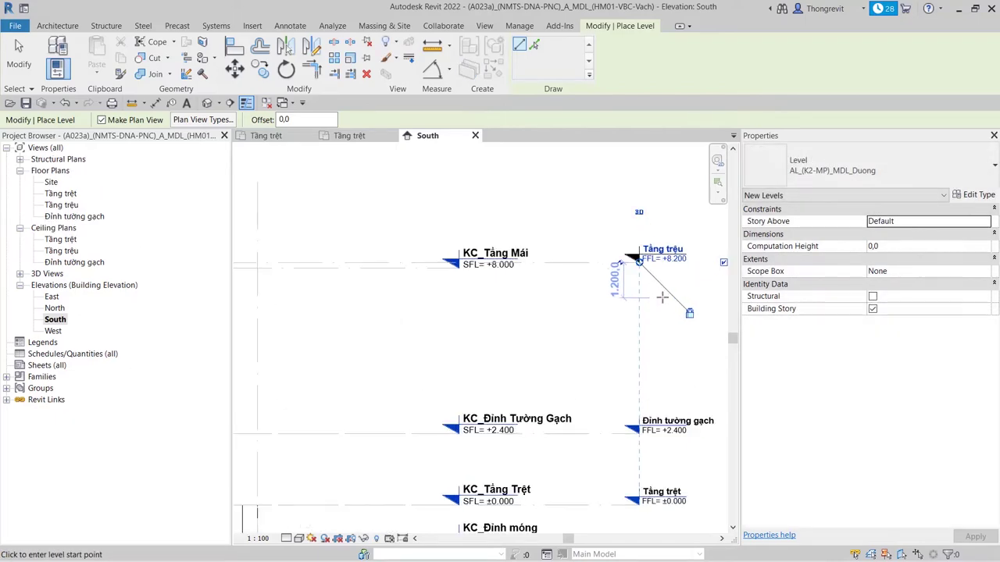
{"action": "scroll", "coordinate": [652, 312], "scroll_direction": "up", "scroll_amount": 2}
Set the new level's elevation to 8000
{"action": "key", "text": "Escape"}
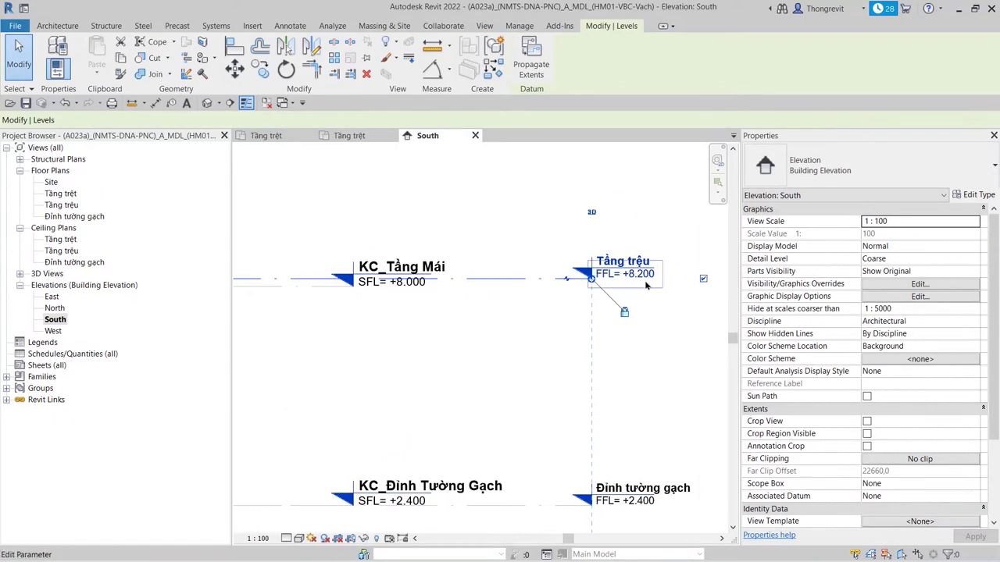
{"action": "left_click", "coordinate": [644, 282]}
{"action": "left_click", "coordinate": [637, 274]}
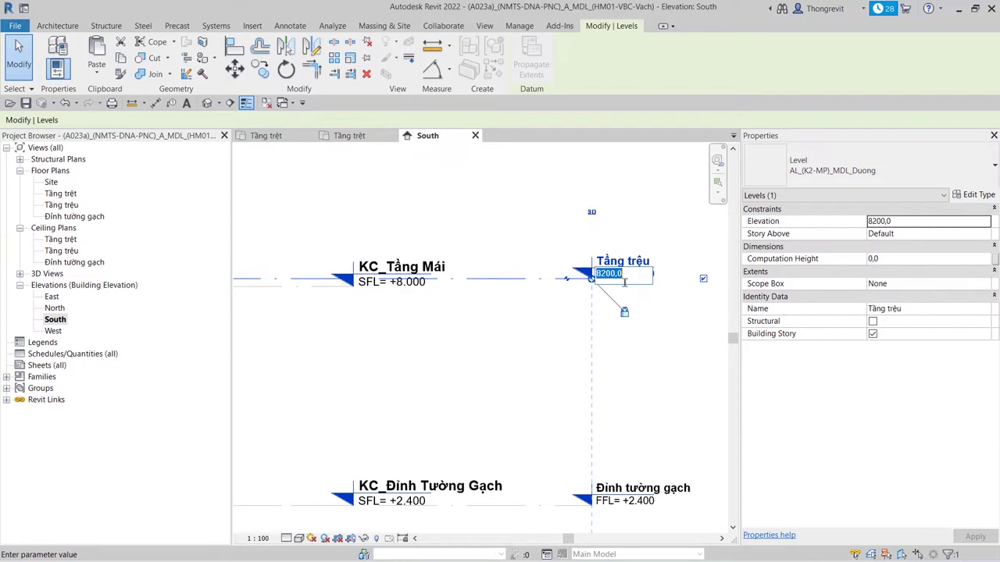
{"action": "type", "text": "8000"}
{"action": "key", "text": "Return"}
{"action": "left_click", "coordinate": [622, 267]}
Rename the level from 'Tầng trệu' to 'Tầng Mái'
{"action": "left_click", "coordinate": [625, 267]}
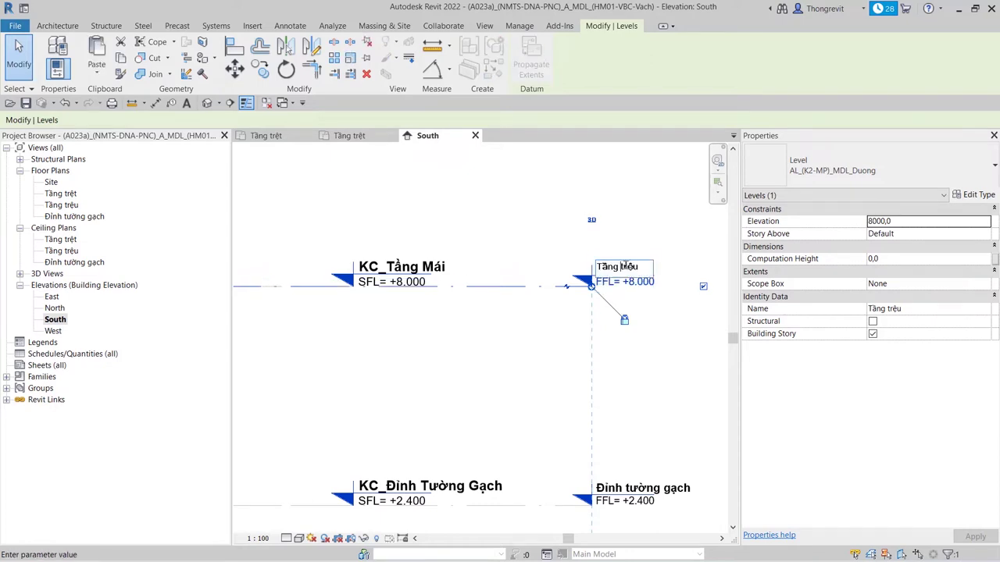
{"action": "double_click", "coordinate": [625, 267]}
{"action": "type", "text": "Mái"}
{"action": "key", "text": "Return"}
{"action": "left_click", "coordinate": [539, 382]}
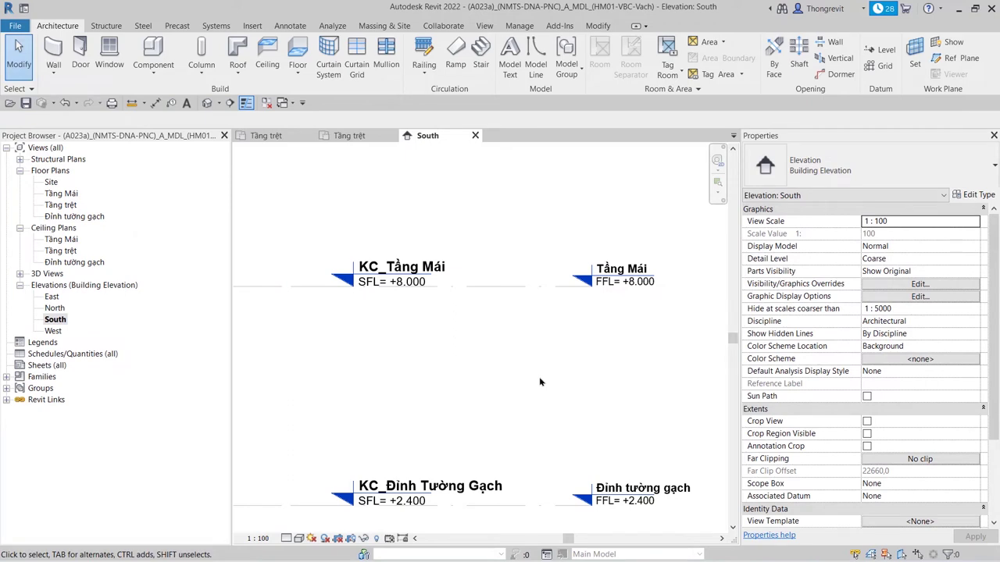
Draw an SL_(K2-MP)_MDL_Am level across the South elevation at -1.300, beside KC_Đỉnh móng
{"action": "left_click", "coordinate": [886, 52]}
{"action": "left_click", "coordinate": [981, 169]}
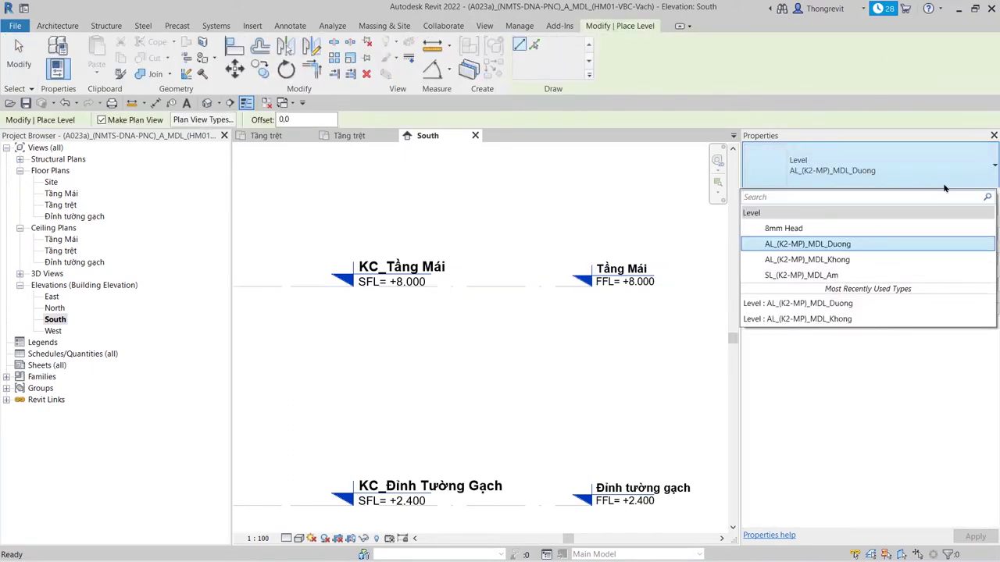
{"action": "left_click", "coordinate": [864, 275]}
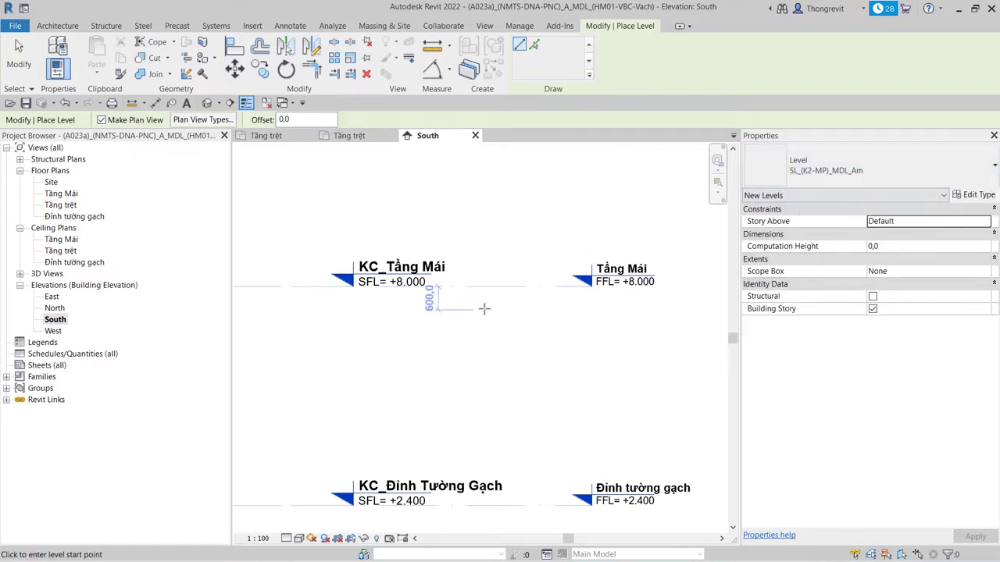
{"action": "scroll", "coordinate": [480, 305], "scroll_direction": "down", "scroll_amount": 5}
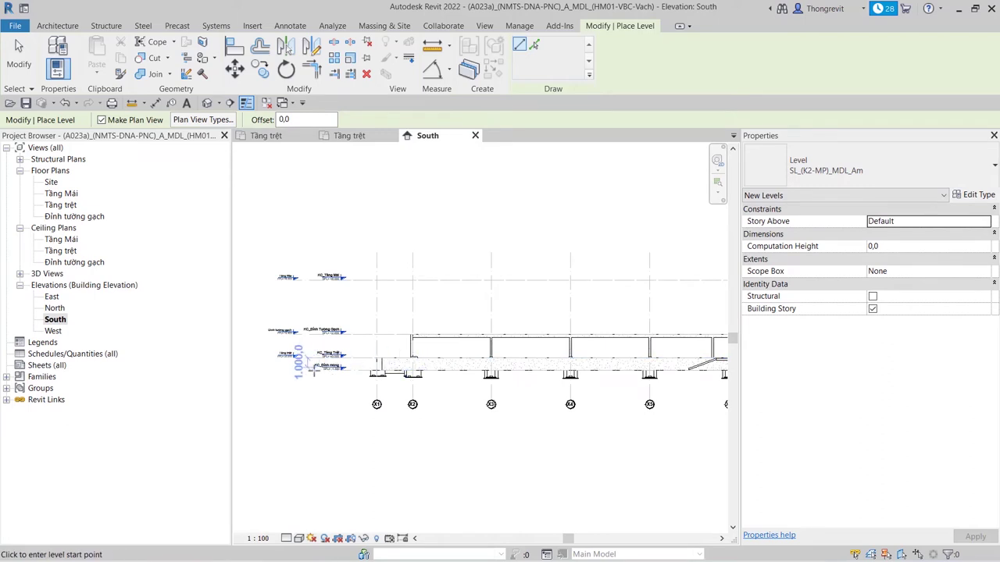
{"action": "scroll", "coordinate": [308, 364], "scroll_direction": "up", "scroll_amount": 3}
{"action": "left_click", "coordinate": [280, 366]}
{"action": "scroll", "coordinate": [528, 367], "scroll_direction": "down", "scroll_amount": 2}
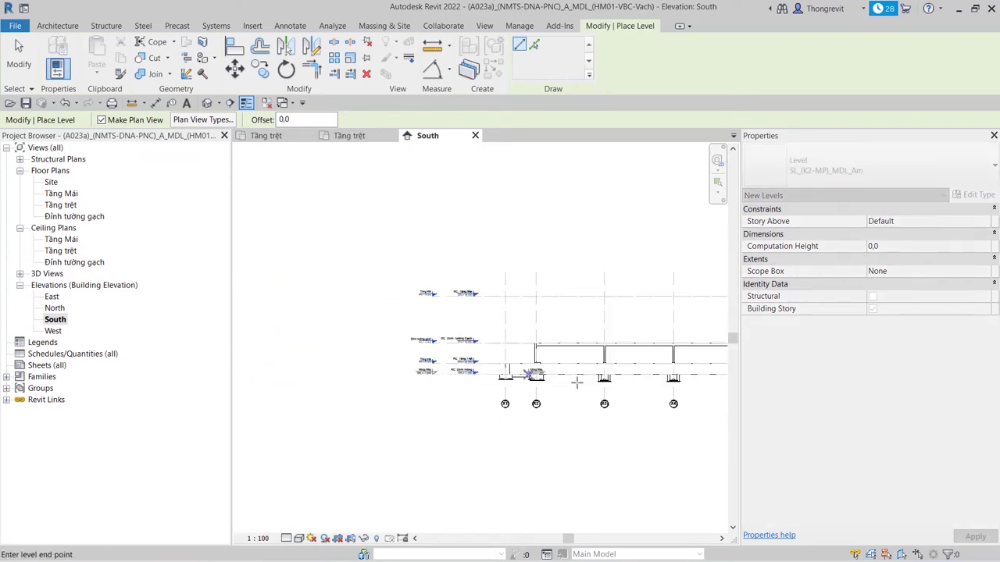
{"action": "scroll", "coordinate": [576, 375], "scroll_direction": "down", "scroll_amount": 3}
{"action": "left_click", "coordinate": [613, 364]}
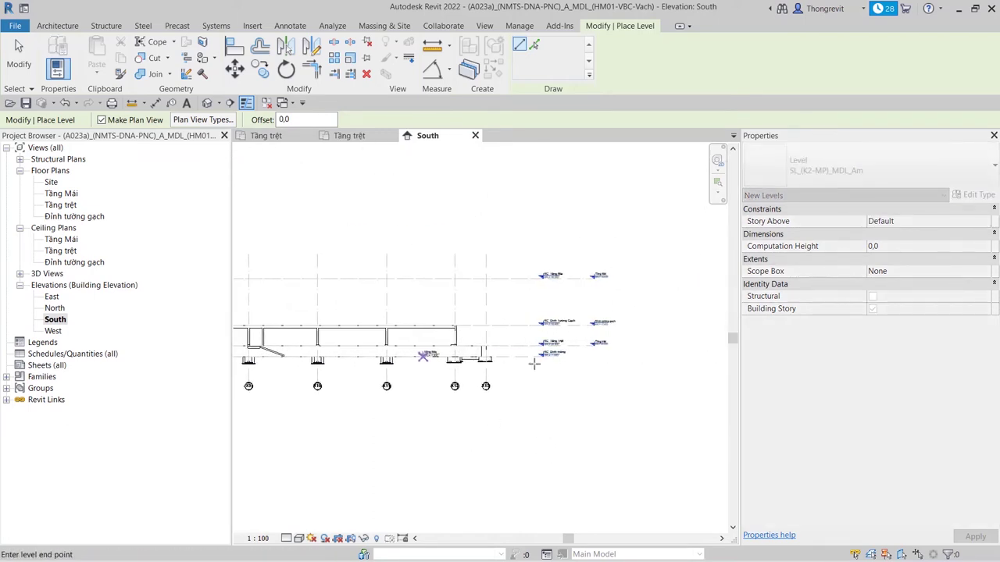
{"action": "scroll", "coordinate": [581, 359], "scroll_direction": "up", "scroll_amount": 3}
{"action": "key", "text": "Escape"}
{"action": "key", "text": "Escape"}
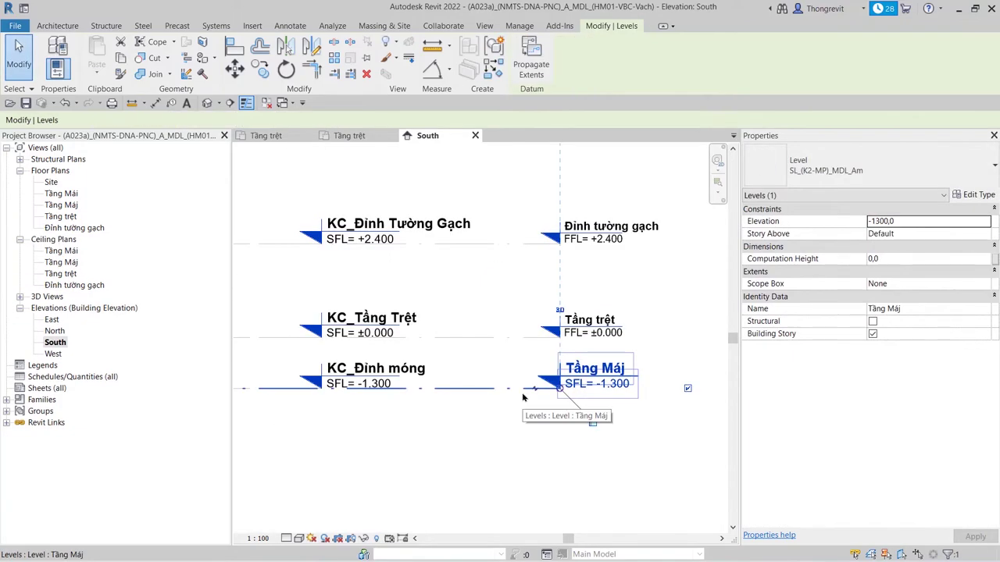
Rename the new lower level to 'Sân Vườn' and set its elevation to -0.900
{"action": "left_click", "coordinate": [594, 368]}
{"action": "type", "text": "Sân Vườn"}
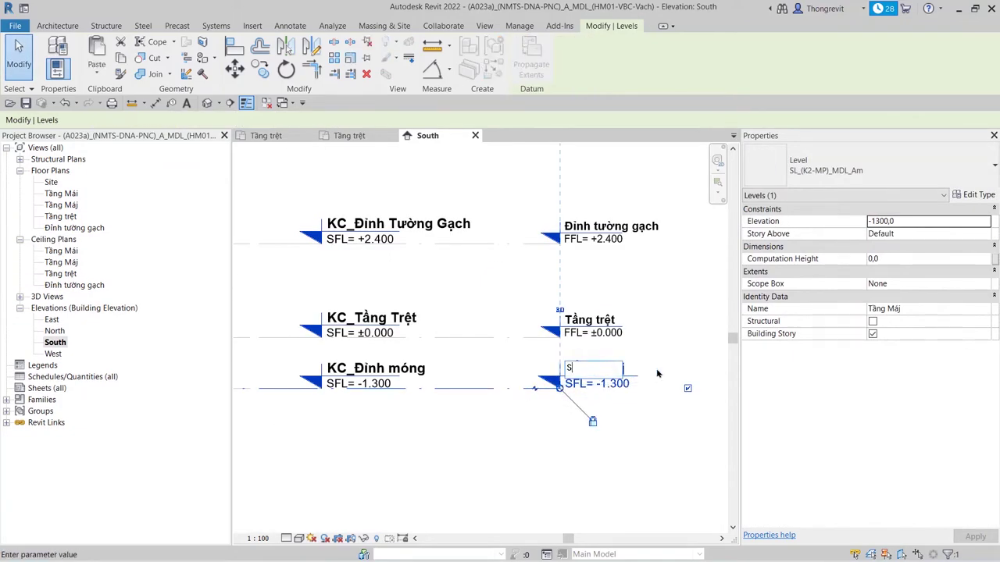
{"action": "key", "text": "Tab"}
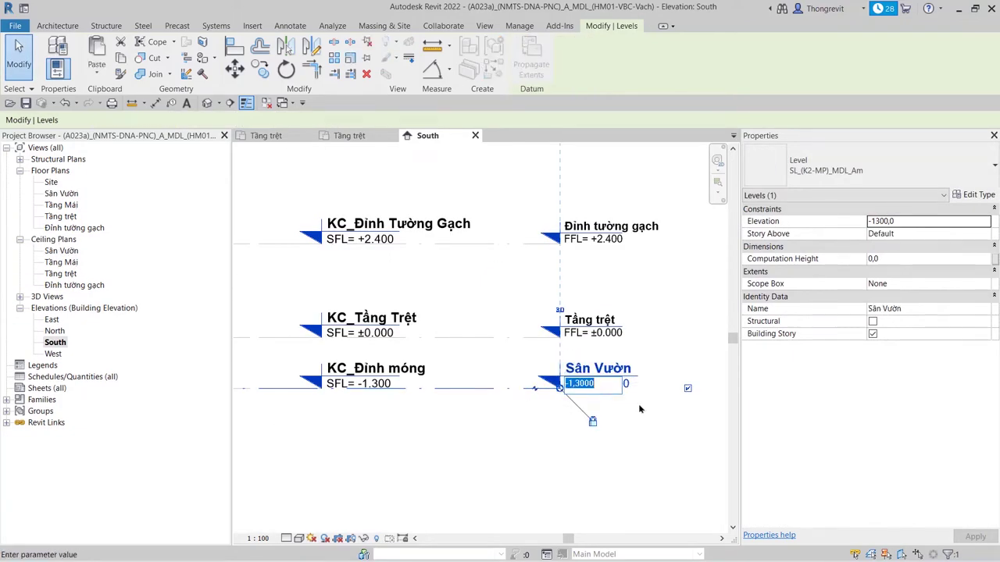
{"action": "type", "text": "-0.9"}
{"action": "key", "text": "Return"}
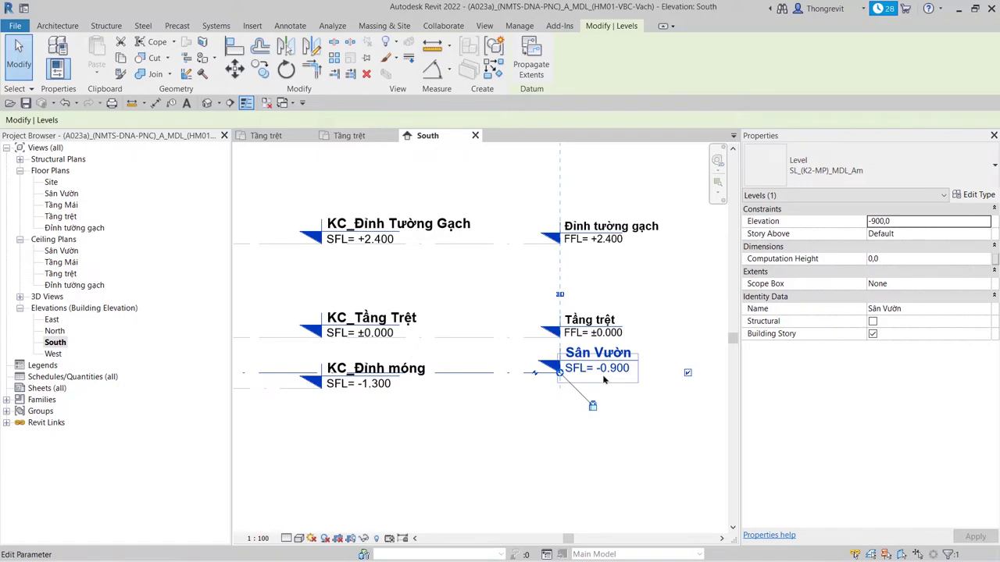
{"action": "left_click", "coordinate": [525, 439]}
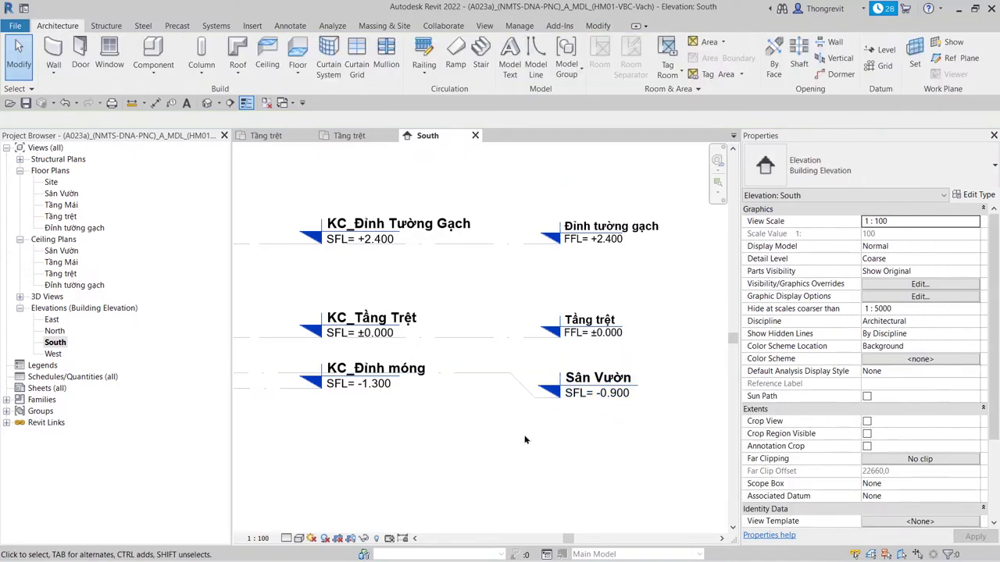
Rename the Sân Vườn level's type to AL_(K2-MP)_MDL_Am
{"action": "left_click", "coordinate": [522, 383]}
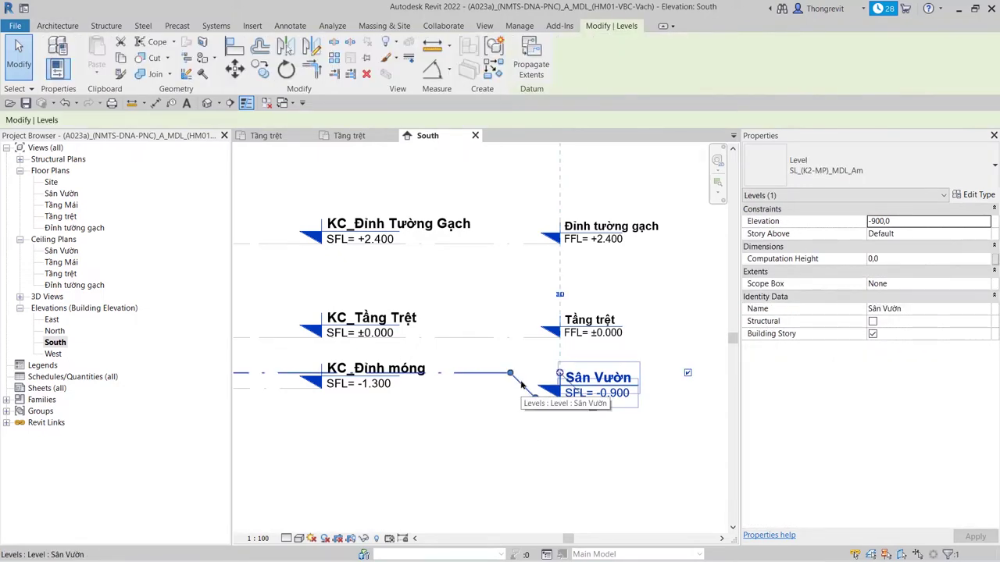
{"action": "left_click", "coordinate": [982, 194]}
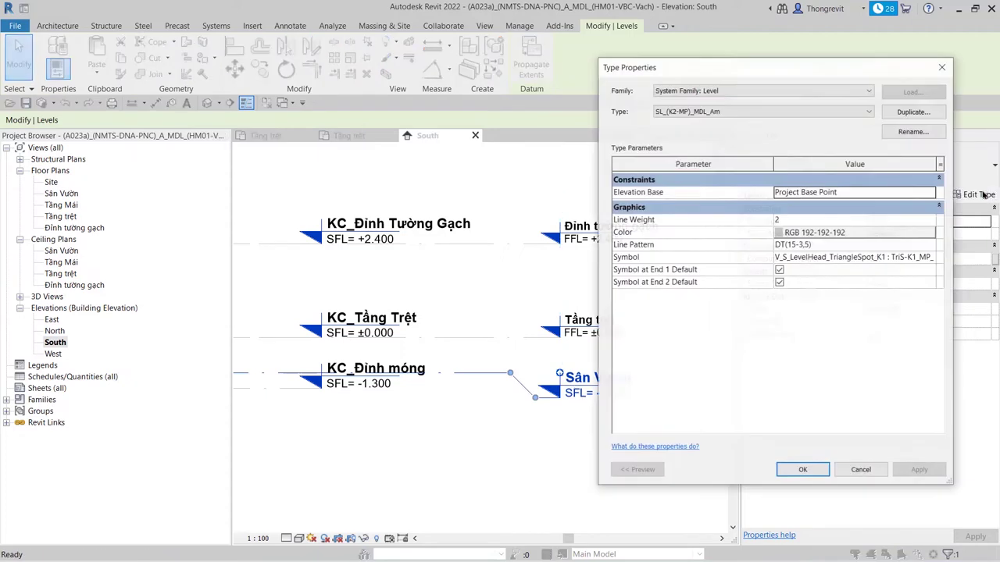
{"action": "left_click", "coordinate": [913, 132]}
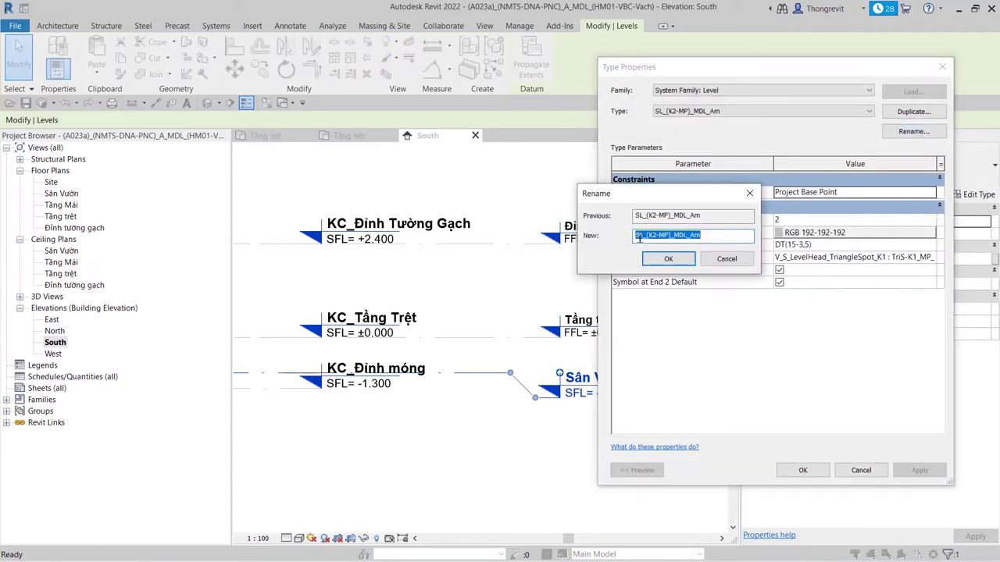
{"action": "left_click_drag", "start_coordinate": [639, 236], "coordinate": [635, 236]}
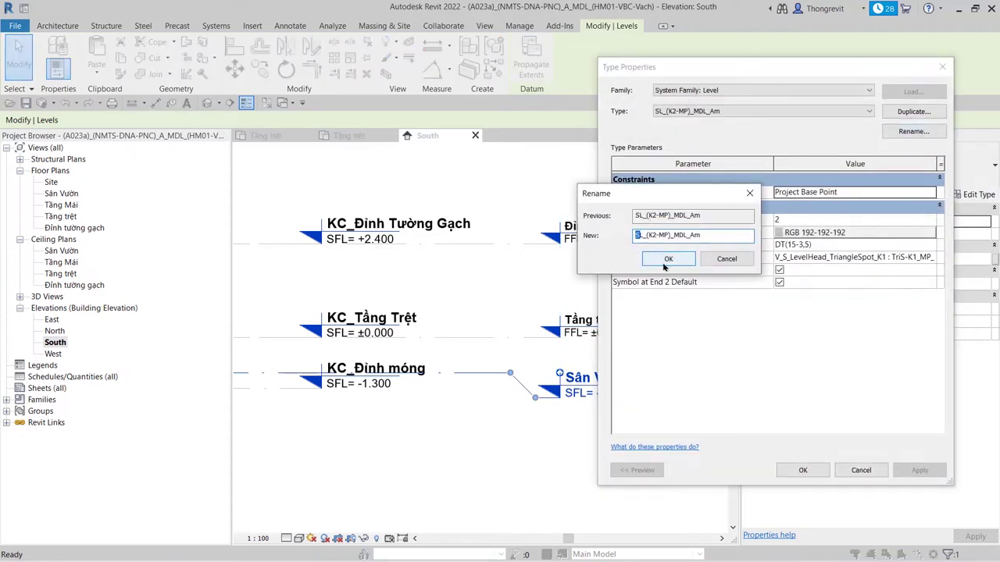
{"action": "type", "text": "A"}
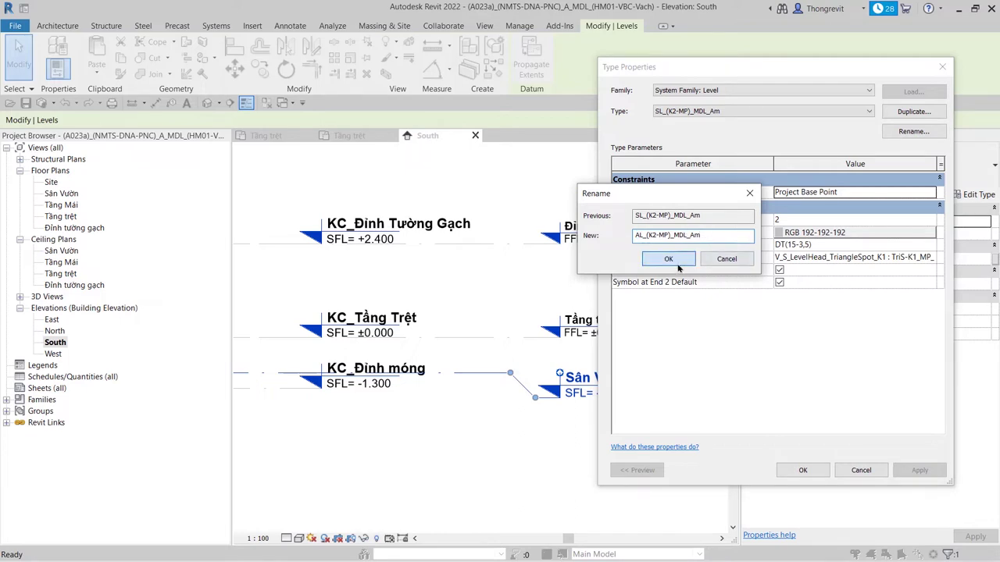
{"action": "left_click", "coordinate": [669, 260]}
Set the level type's Symbol to TriS-K1_SP_Âm and apply the changes
{"action": "left_click_drag", "start_coordinate": [774, 166], "coordinate": [704, 165]}
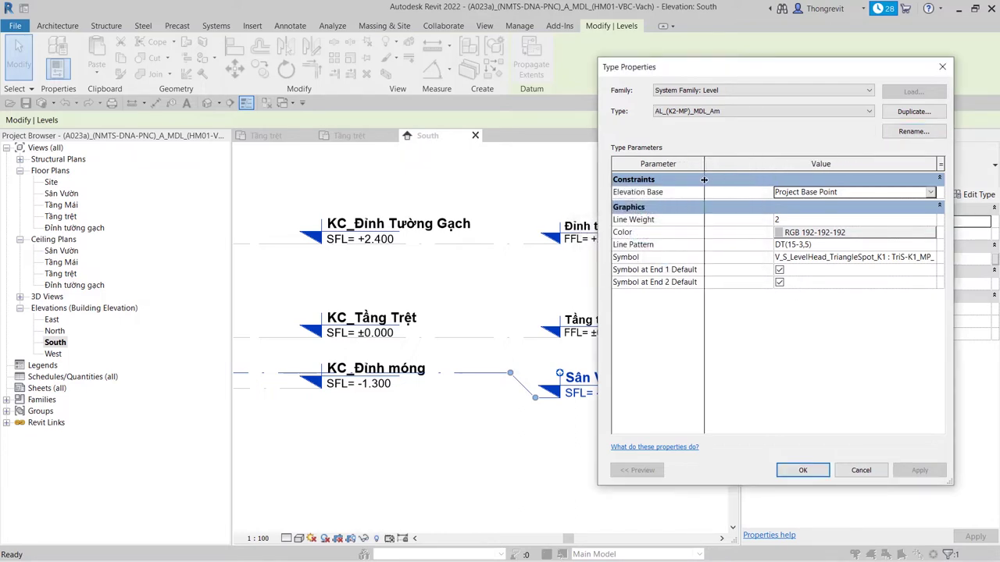
{"action": "left_click", "coordinate": [933, 257]}
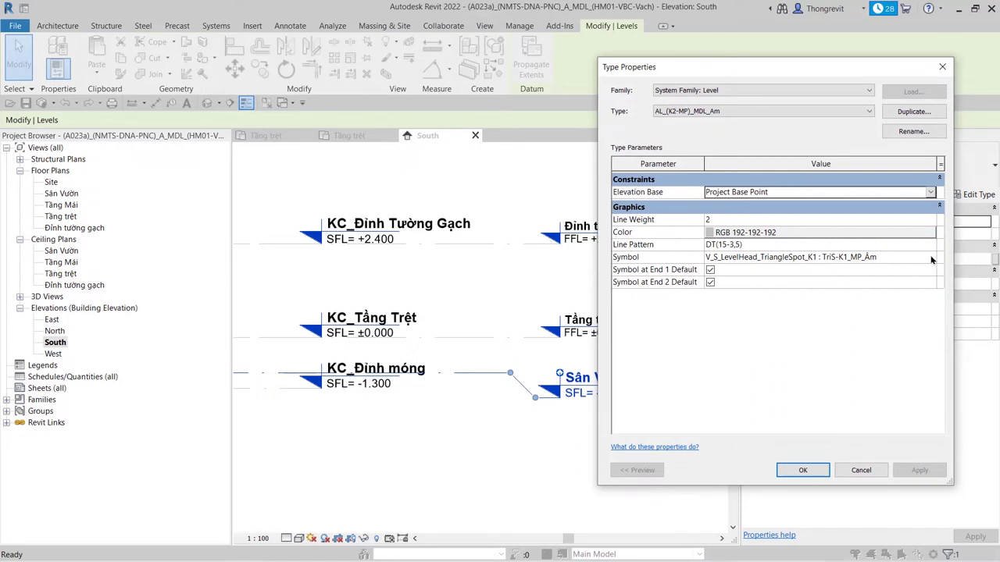
{"action": "left_click", "coordinate": [931, 257]}
{"action": "left_click", "coordinate": [711, 266]}
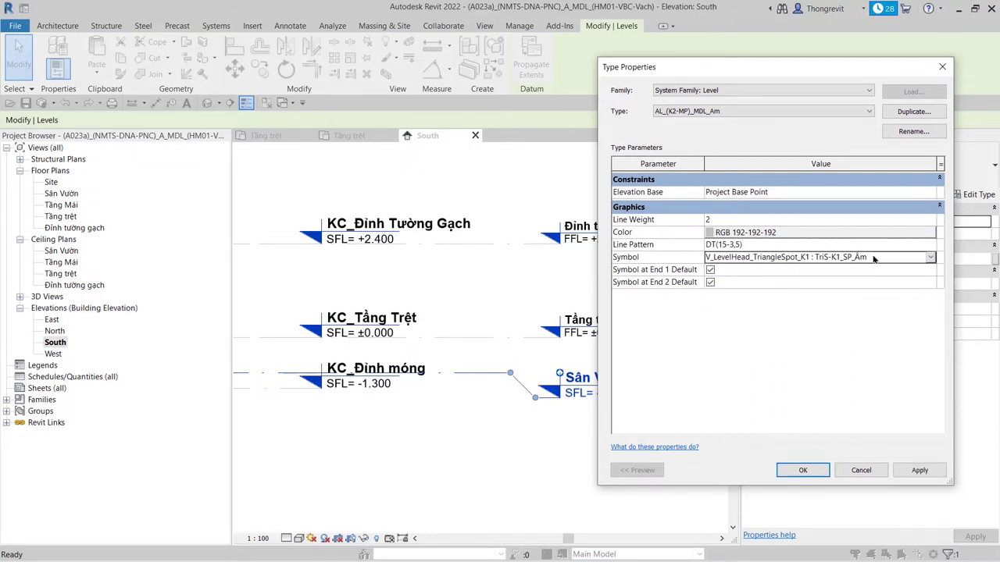
{"action": "left_click", "coordinate": [802, 469]}
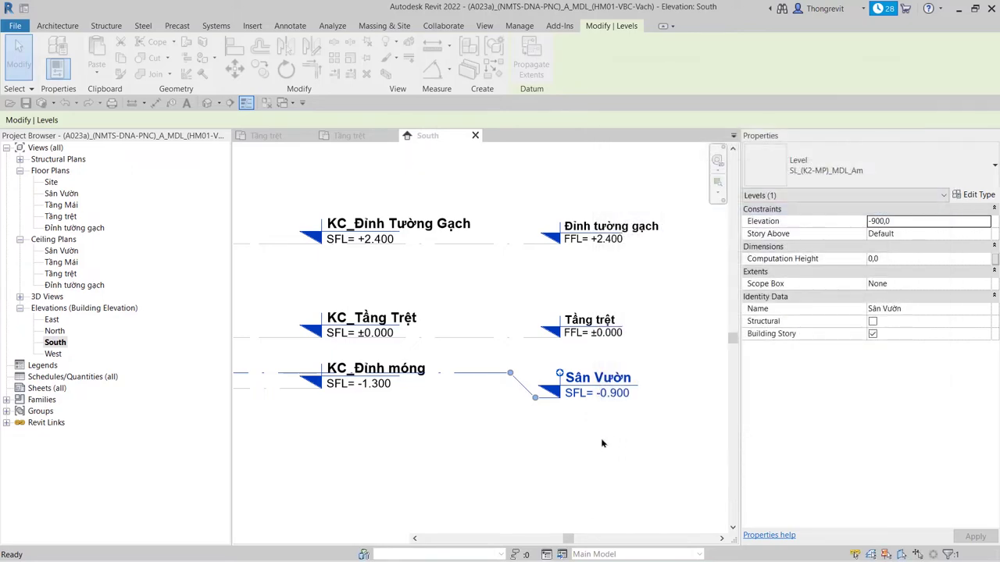
{"action": "left_click", "coordinate": [595, 465]}
{"action": "middle_click", "coordinate": [453, 461]}
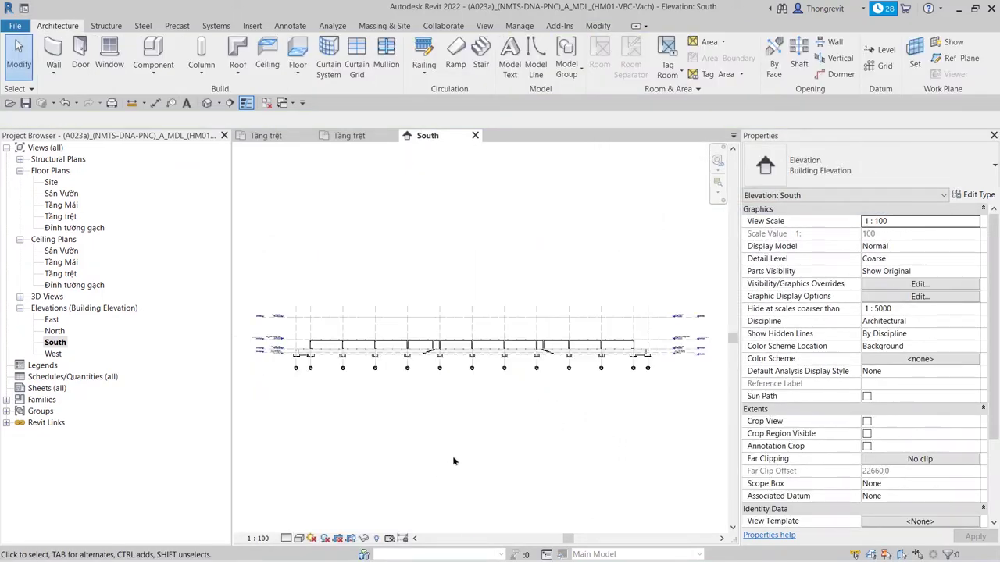
{"action": "left_click", "coordinate": [260, 538]}
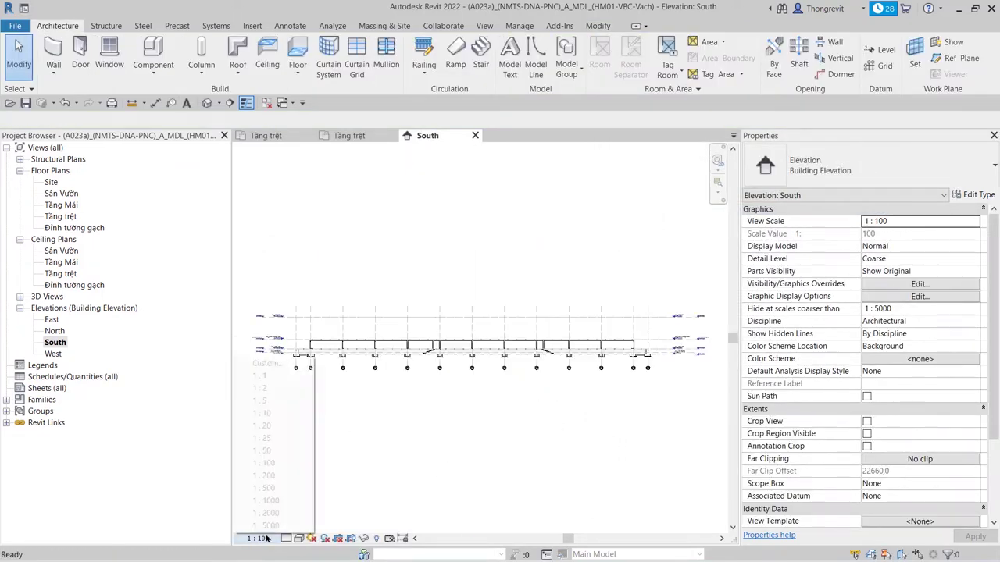
{"action": "left_click", "coordinate": [265, 477]}
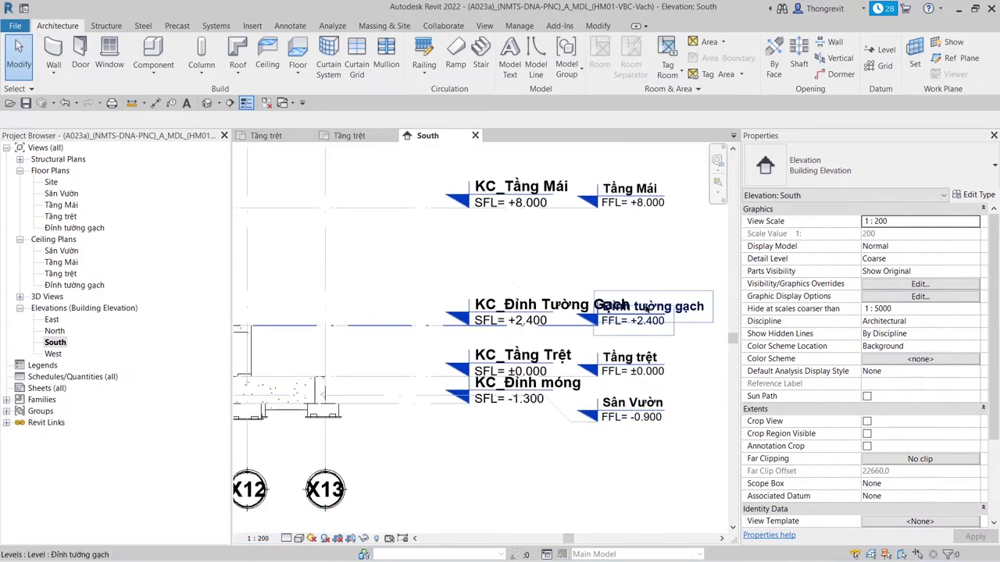
{"action": "middle_click_drag", "start_coordinate": [682, 399], "coordinate": [613, 435]}
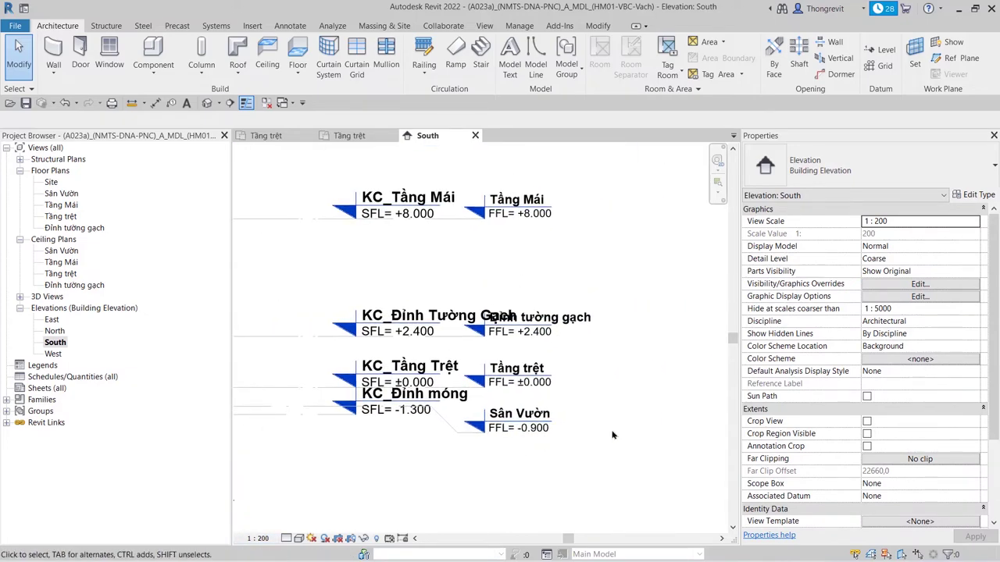
{"action": "key", "text": "v"}
{"action": "key", "text": "v"}
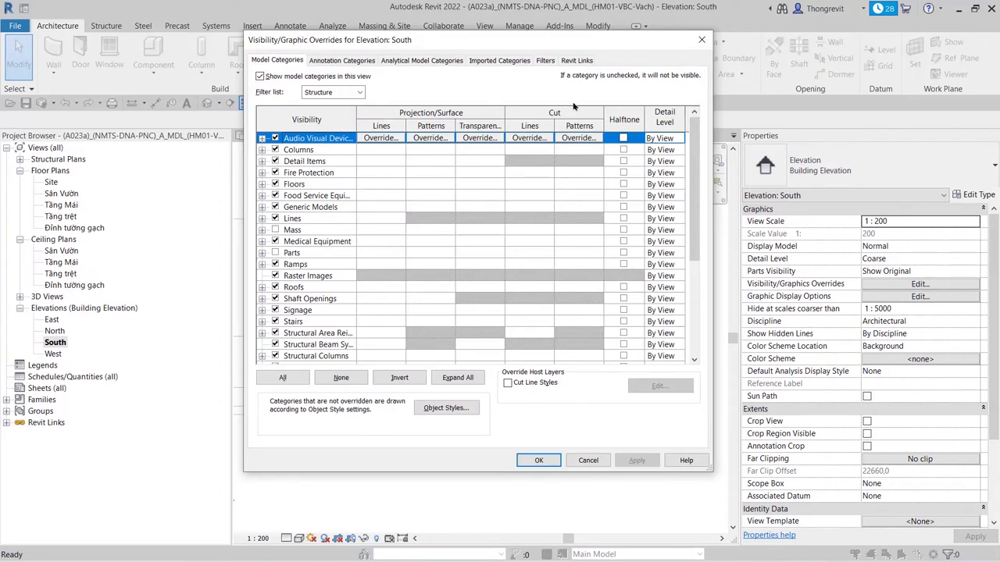
{"action": "left_click", "coordinate": [577, 60]}
{"action": "left_click", "coordinate": [504, 117]}
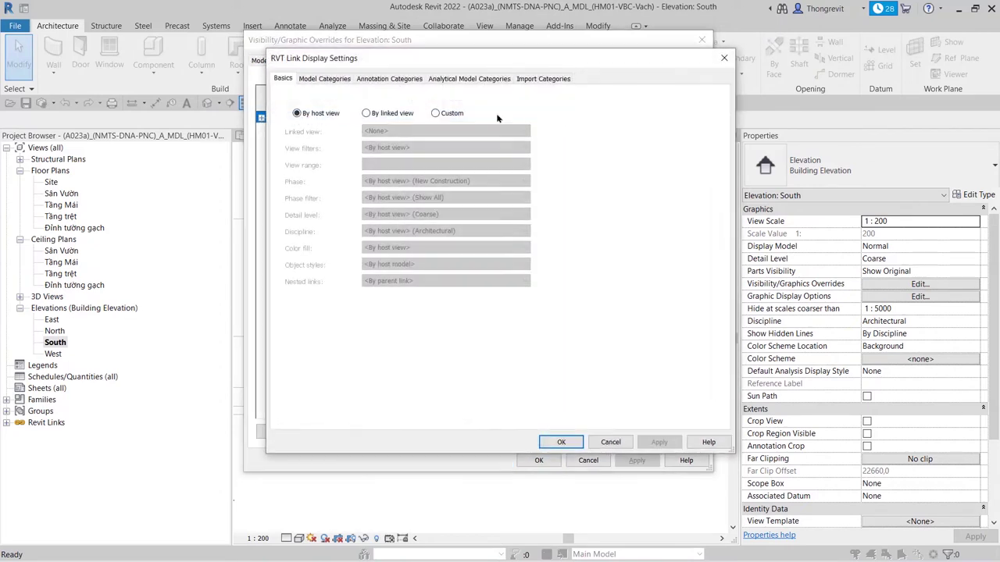
{"action": "left_click", "coordinate": [437, 114]}
{"action": "left_click", "coordinate": [389, 78]}
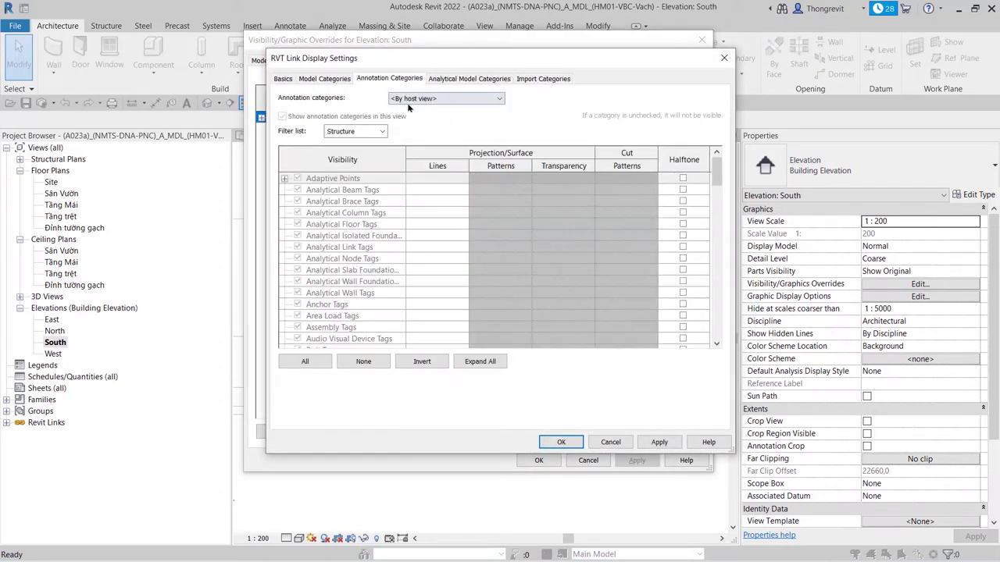
{"action": "left_click", "coordinate": [426, 100]}
{"action": "left_click", "coordinate": [422, 113]}
{"action": "left_click", "coordinate": [370, 226]}
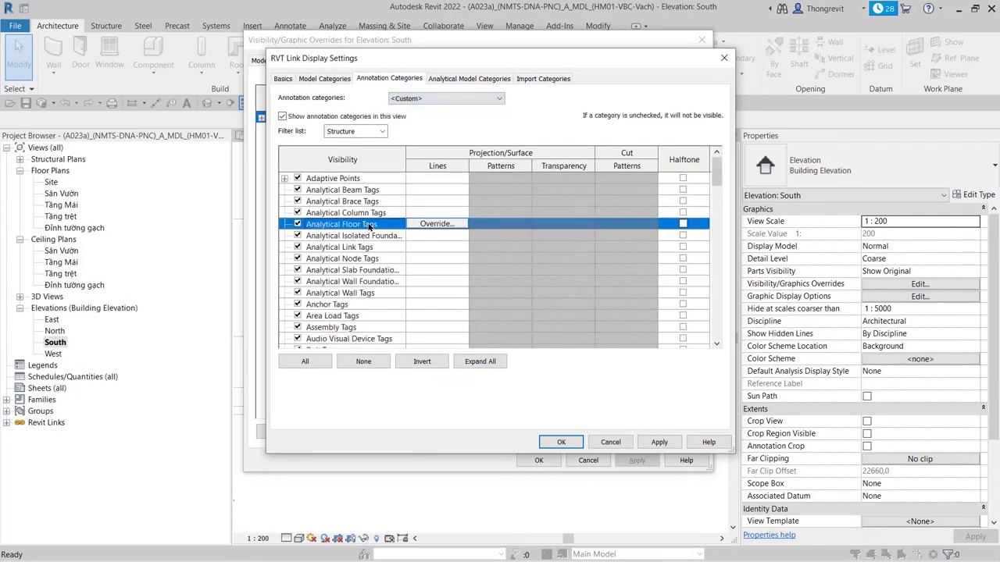
{"action": "key", "text": "l"}
{"action": "key", "text": "space"}
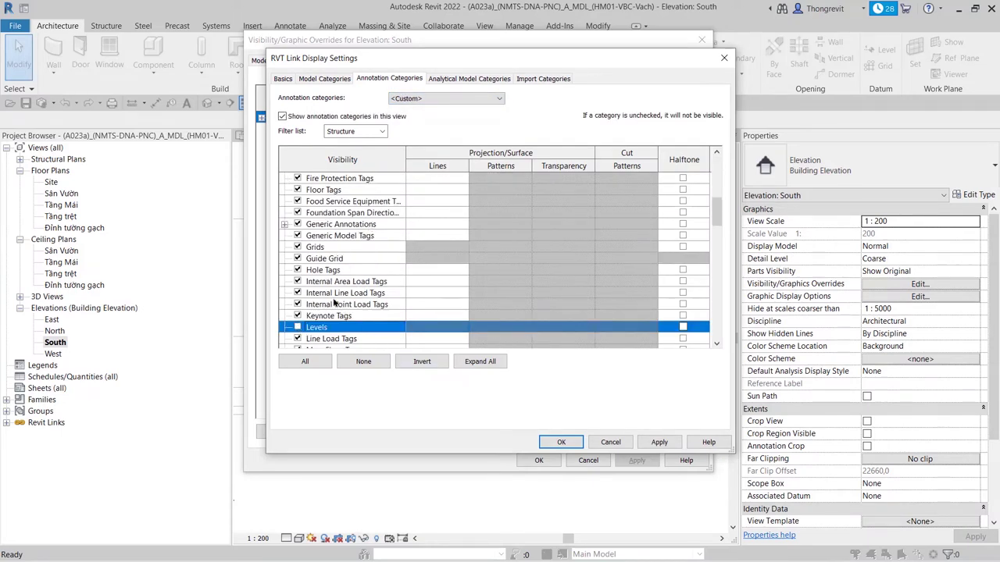
{"action": "left_click", "coordinate": [303, 257]}
{"action": "left_click", "coordinate": [561, 442]}
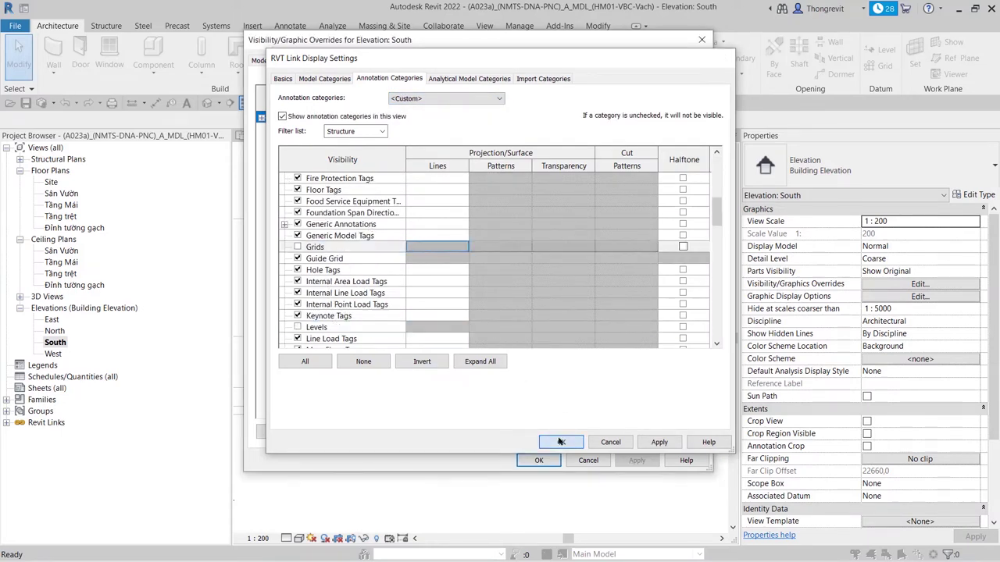
{"action": "left_click", "coordinate": [537, 460]}
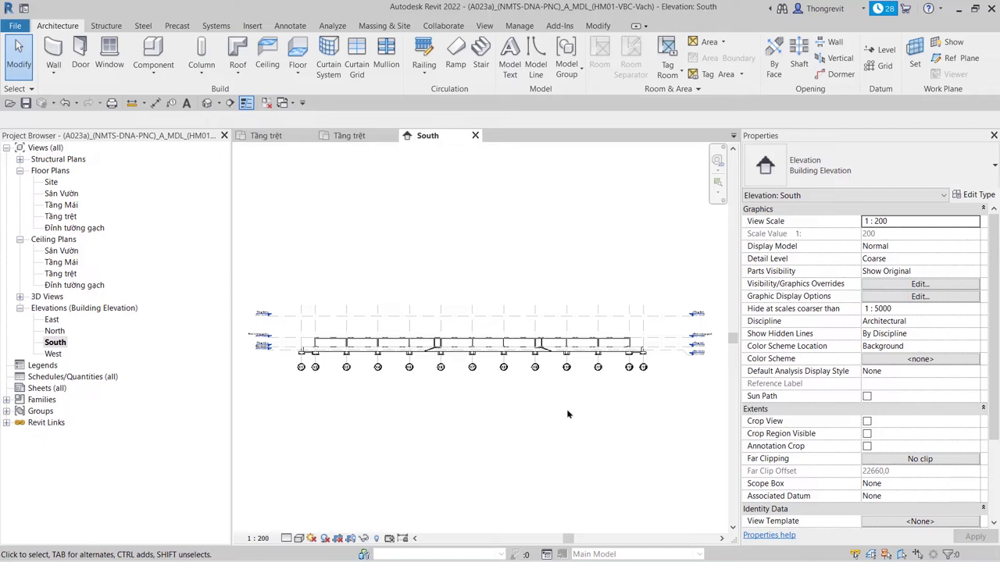
Close the architectural project and open the S023 HM1-BTCT model from 1_WIP\02_S\02_HangMuc_01\3_BTCT
{"action": "left_click", "coordinate": [14, 26]}
{"action": "key", "text": "ctrl+d"}
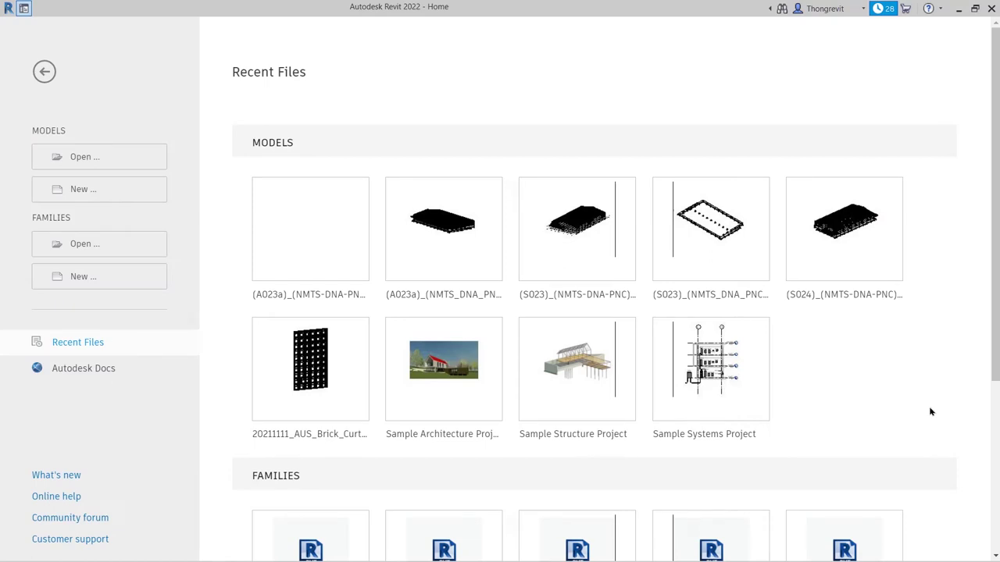
{"action": "left_click", "coordinate": [125, 160]}
{"action": "left_click", "coordinate": [127, 161]}
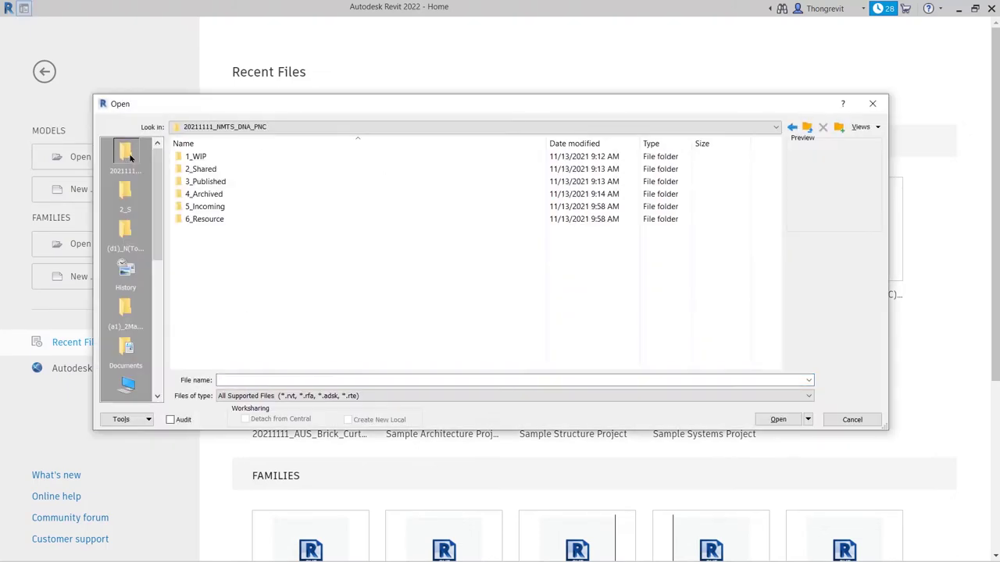
{"action": "double_click", "coordinate": [196, 157]}
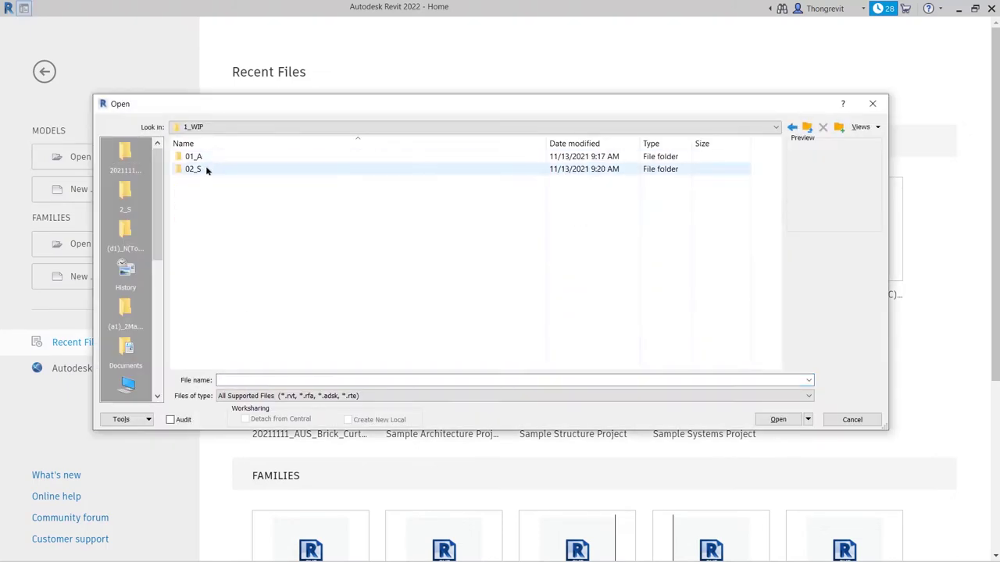
{"action": "double_click", "coordinate": [205, 167]}
{"action": "double_click", "coordinate": [211, 157]}
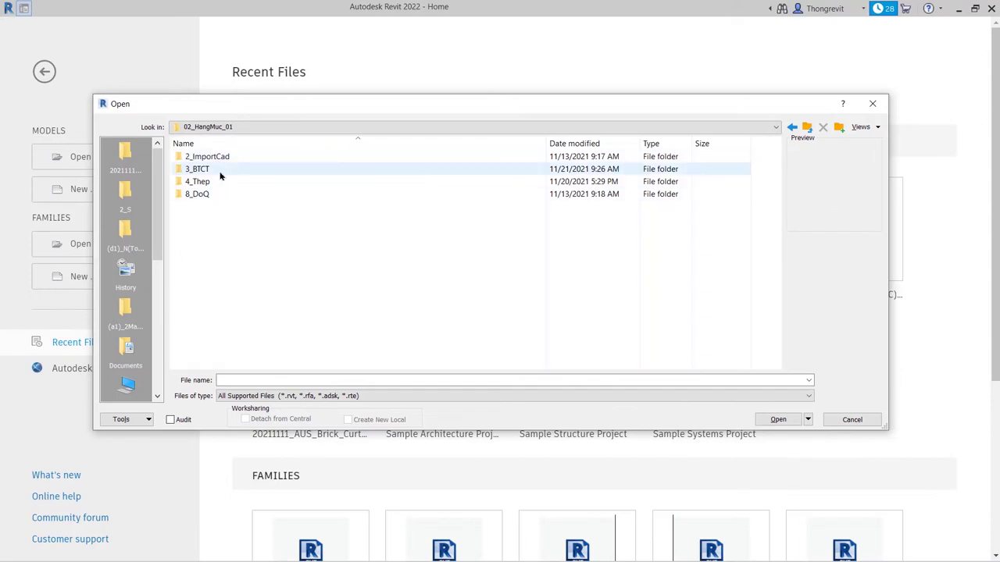
{"action": "double_click", "coordinate": [220, 171]}
{"action": "left_click", "coordinate": [264, 196]}
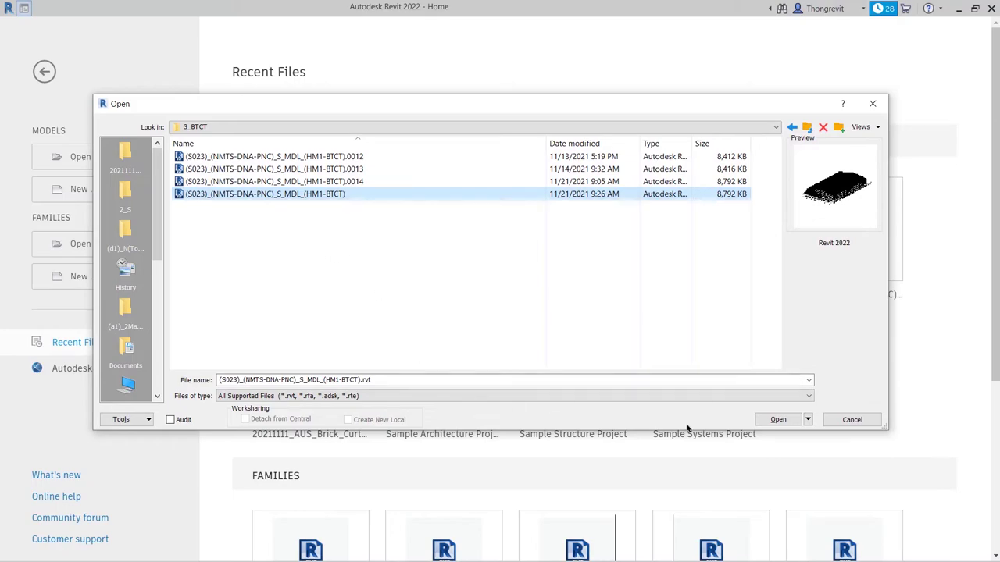
{"action": "left_click", "coordinate": [769, 420]}
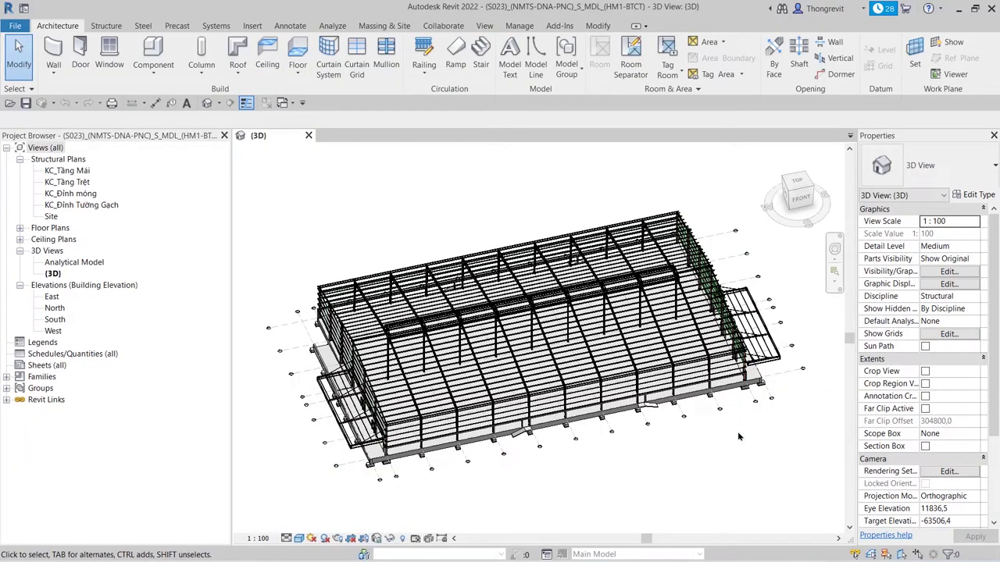
Link the A023a HM01-VBC-Vach model from 01_A\02_HangMuc_01\3_VBC\a_Vach using Auto - By Shared Coordinates
{"action": "left_click", "coordinate": [260, 28]}
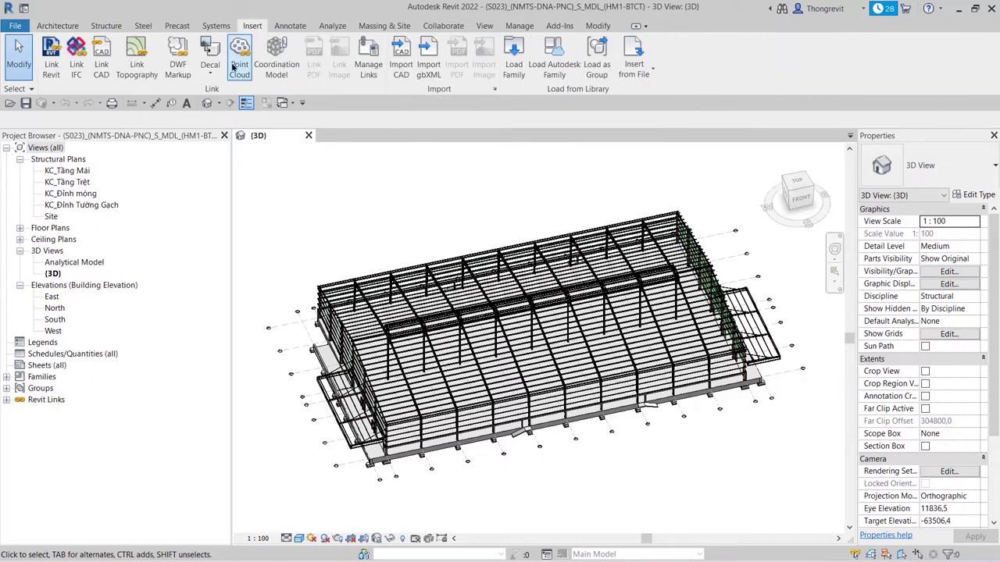
{"action": "left_click", "coordinate": [57, 68]}
{"action": "left_click", "coordinate": [437, 107]}
{"action": "left_click", "coordinate": [396, 158]}
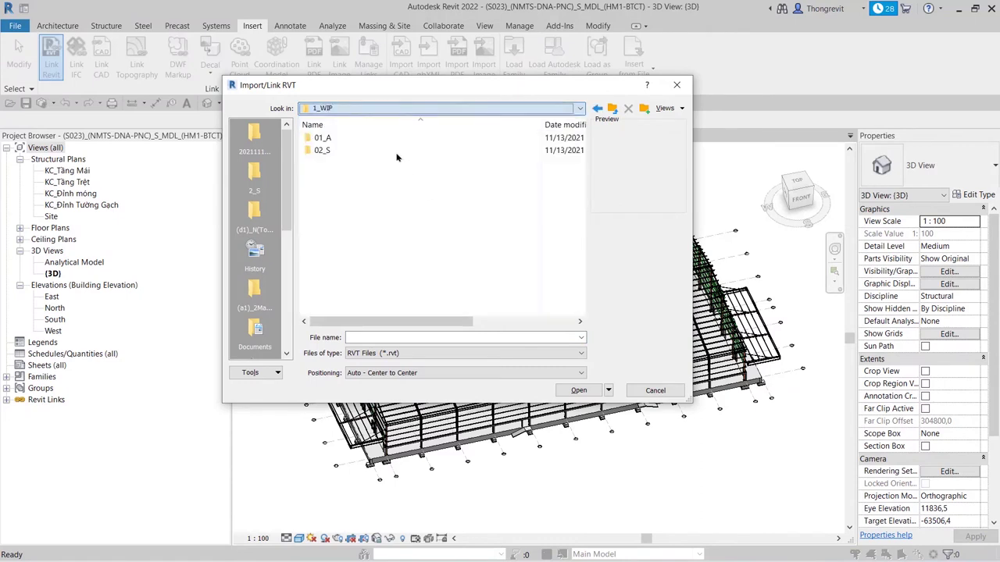
{"action": "double_click", "coordinate": [341, 138]}
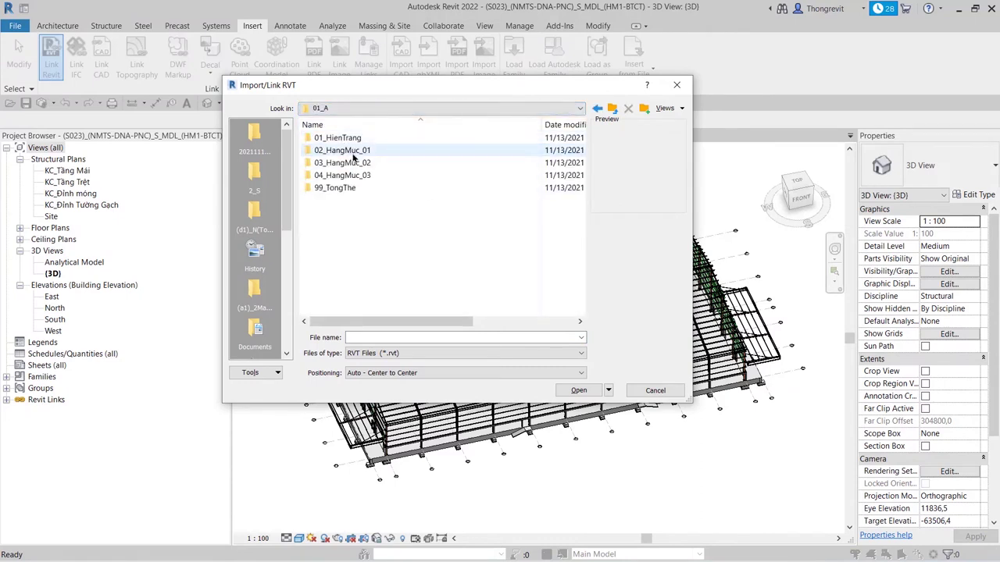
{"action": "double_click", "coordinate": [351, 154]}
{"action": "left_click", "coordinate": [342, 154]}
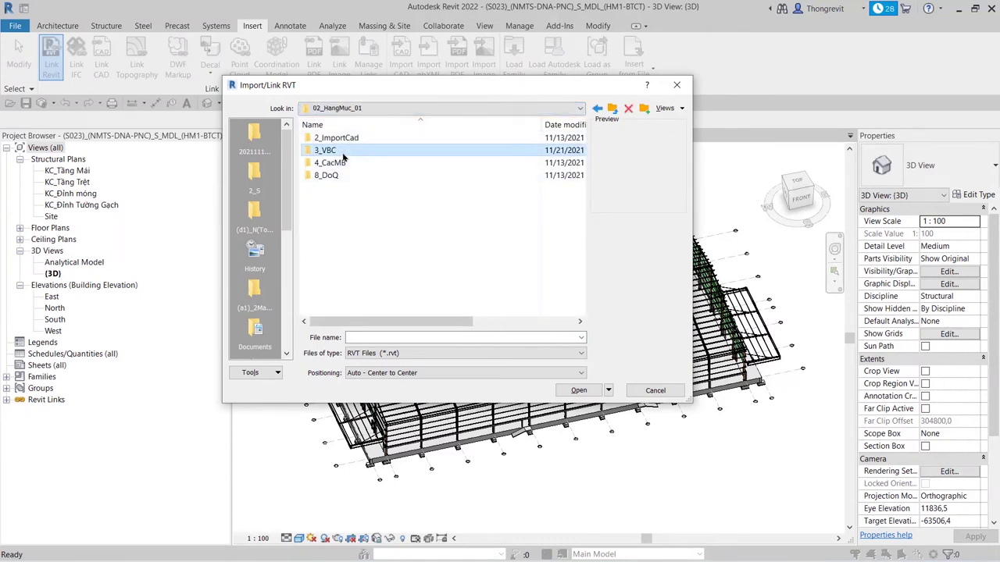
{"action": "double_click", "coordinate": [342, 154]}
{"action": "double_click", "coordinate": [335, 138]}
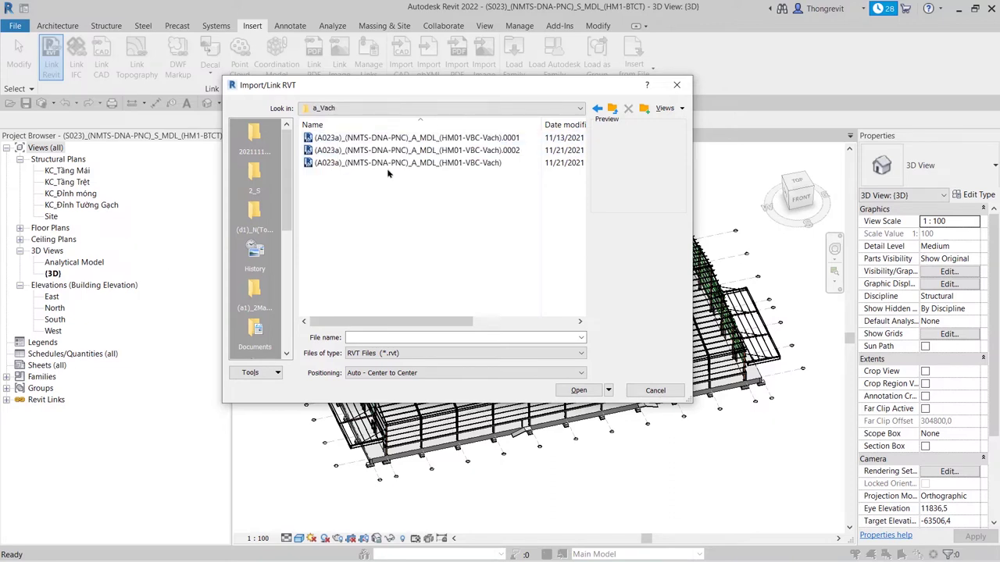
{"action": "left_click", "coordinate": [388, 164]}
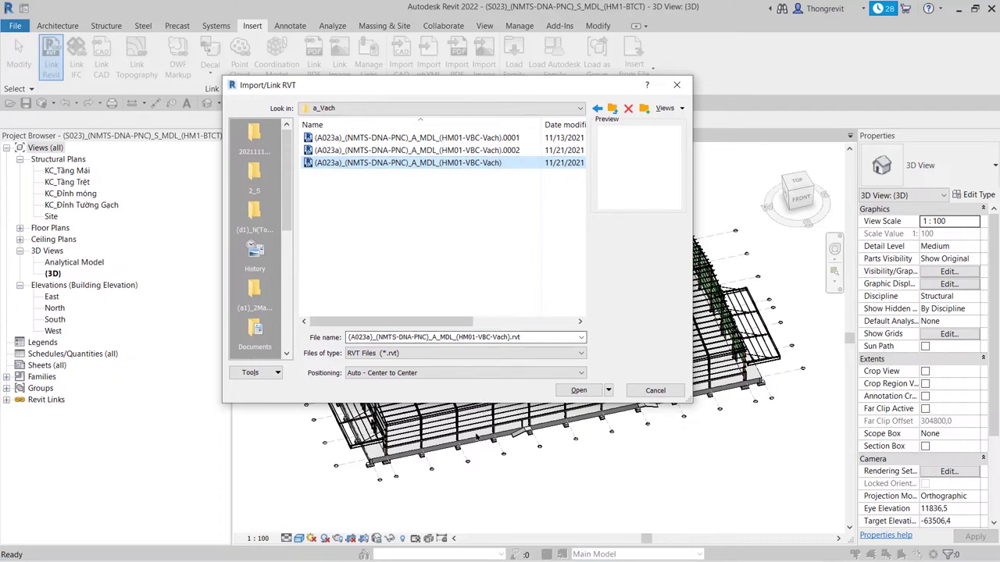
{"action": "left_click", "coordinate": [439, 375]}
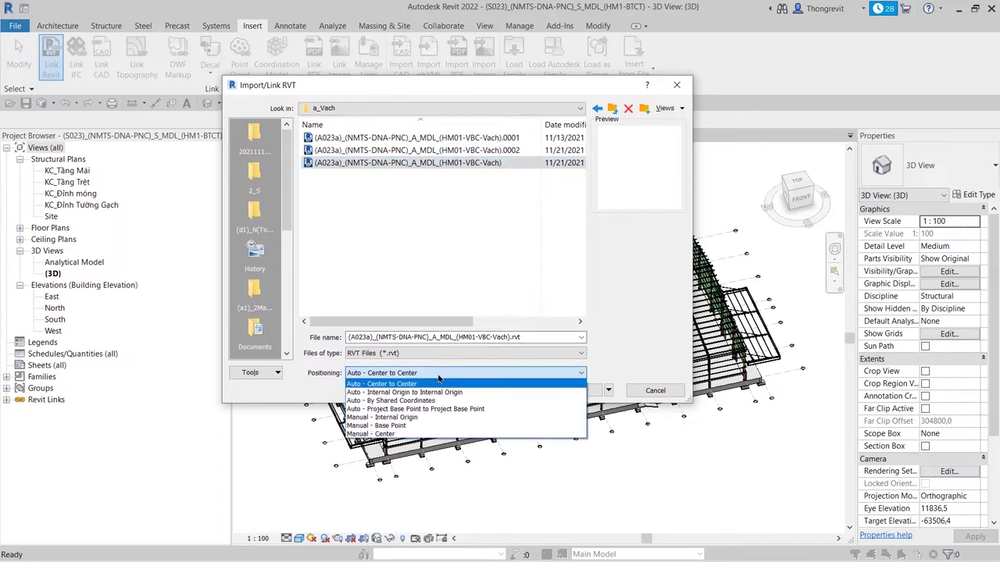
{"action": "left_click", "coordinate": [438, 401]}
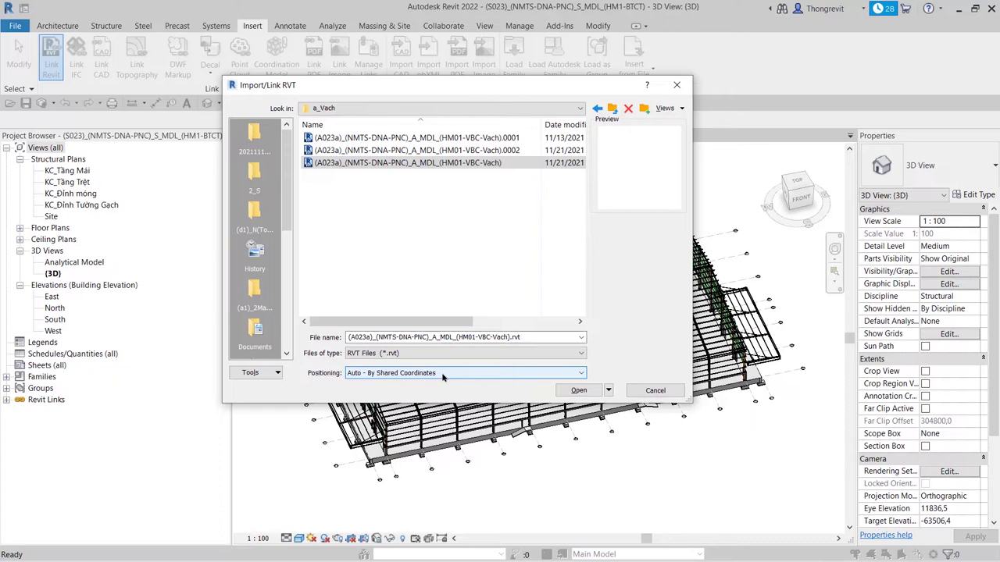
{"action": "left_click", "coordinate": [576, 390]}
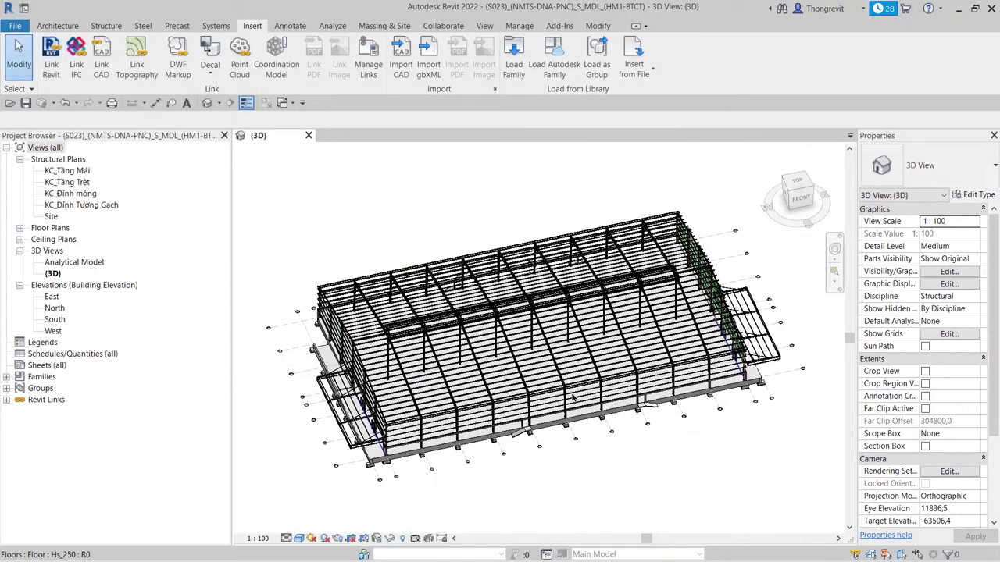
Temporarily hide the linked steel model in the 3D view
{"action": "left_click", "coordinate": [385, 422]}
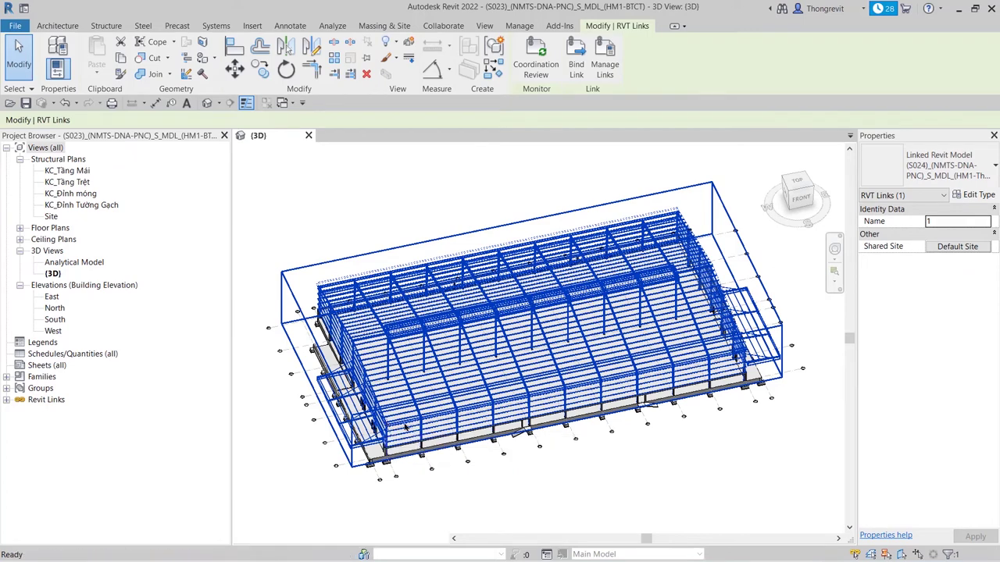
{"action": "key", "text": "h"}
{"action": "key", "text": "h"}
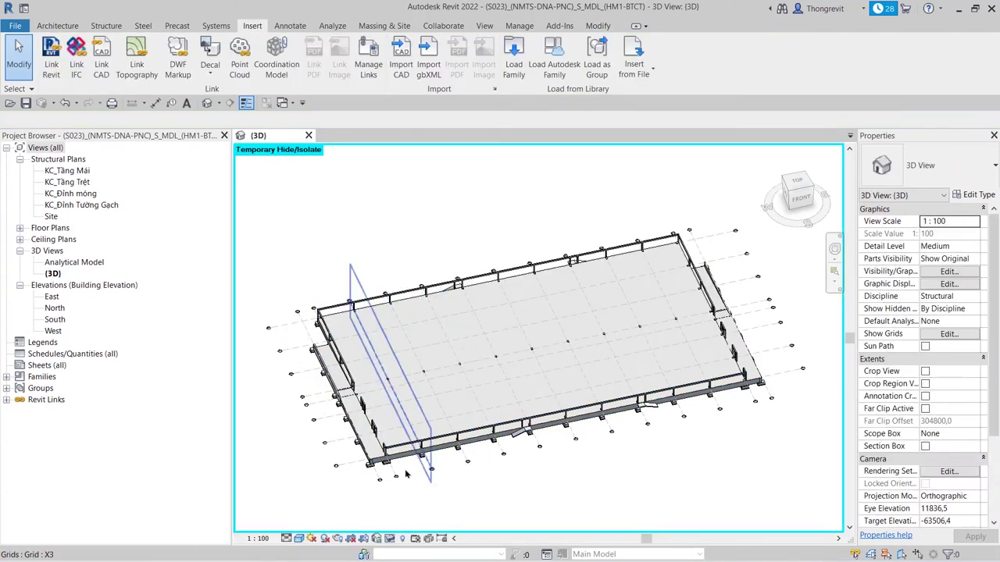
{"action": "left_click_drag", "start_coordinate": [716, 522], "coordinate": [266, 195]}
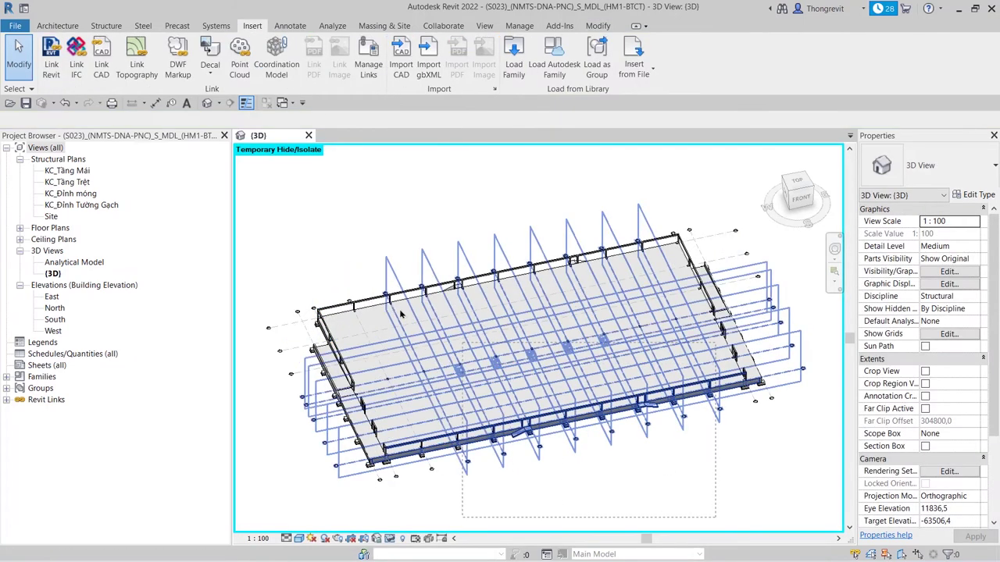
{"action": "left_click", "coordinate": [519, 66]}
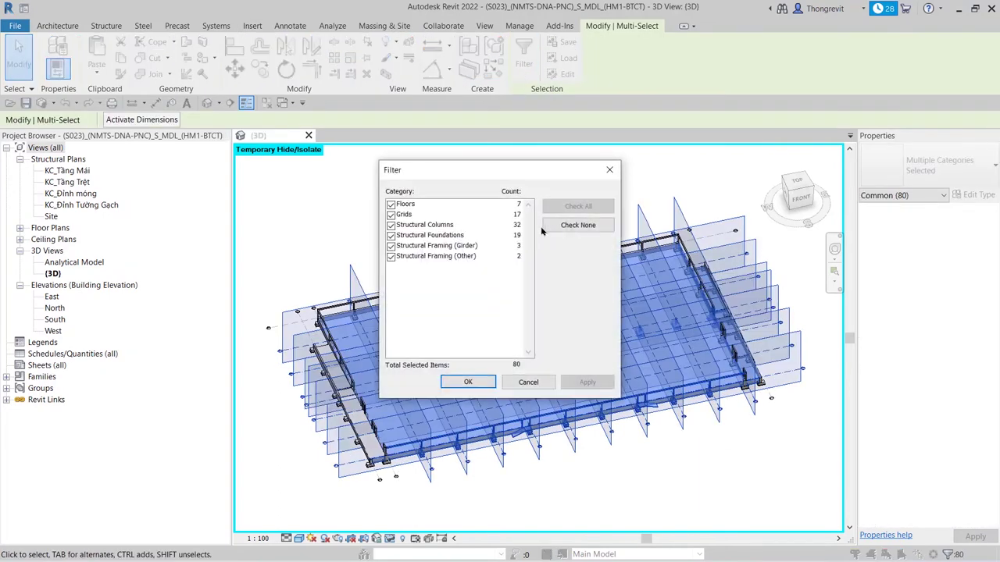
{"action": "left_click", "coordinate": [578, 225]}
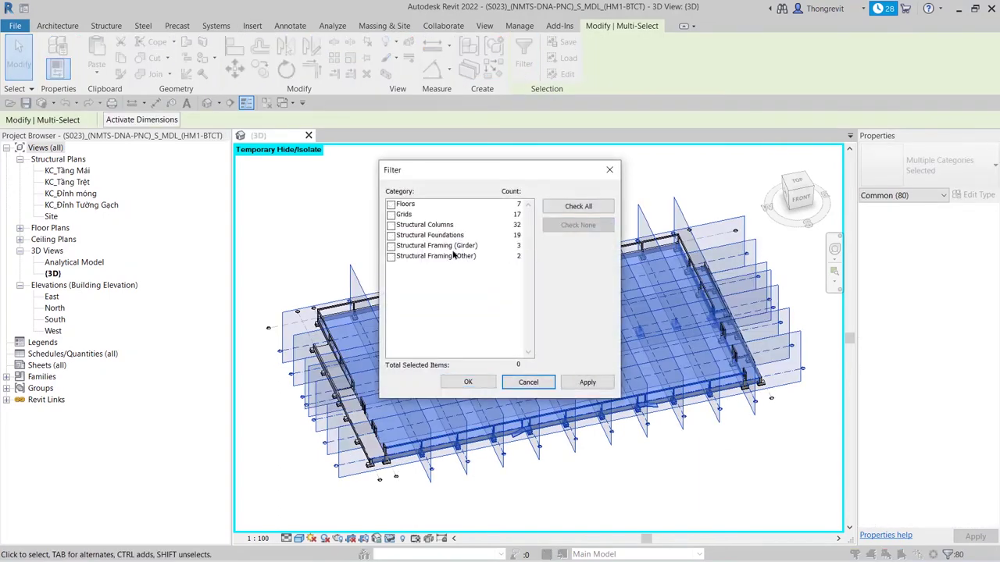
{"action": "left_click", "coordinate": [610, 169]}
{"action": "left_click", "coordinate": [429, 190]}
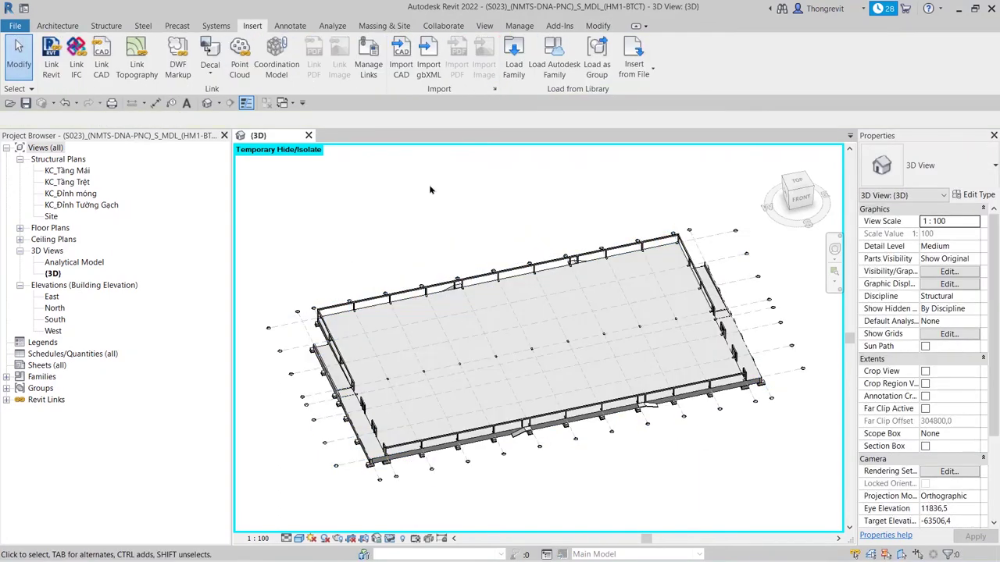
Open the KC_Tầng Trệt plan and bring up the architectural link's Shared Site choice
{"action": "left_click", "coordinate": [84, 182]}
{"action": "double_click", "coordinate": [83, 182]}
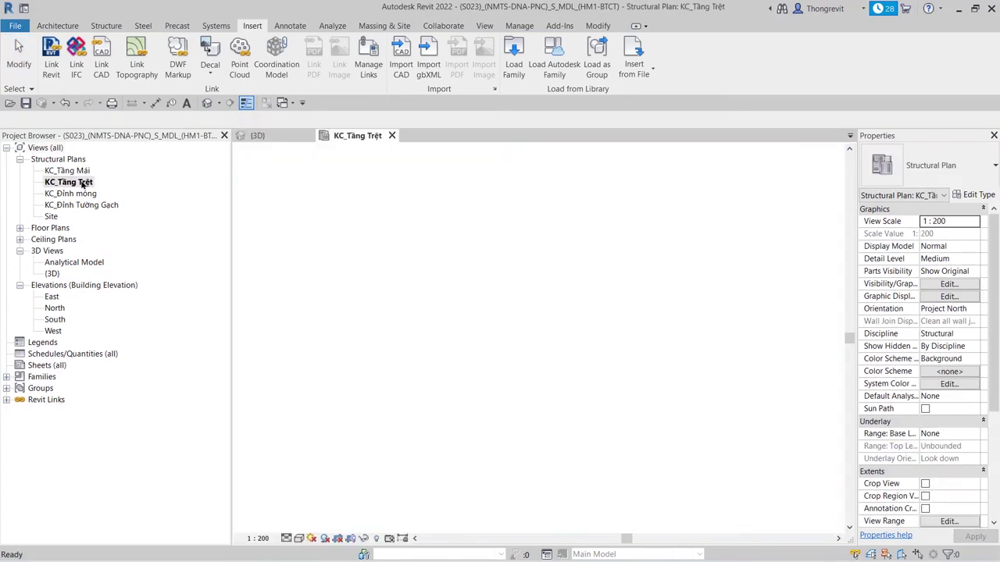
{"action": "left_click", "coordinate": [307, 425]}
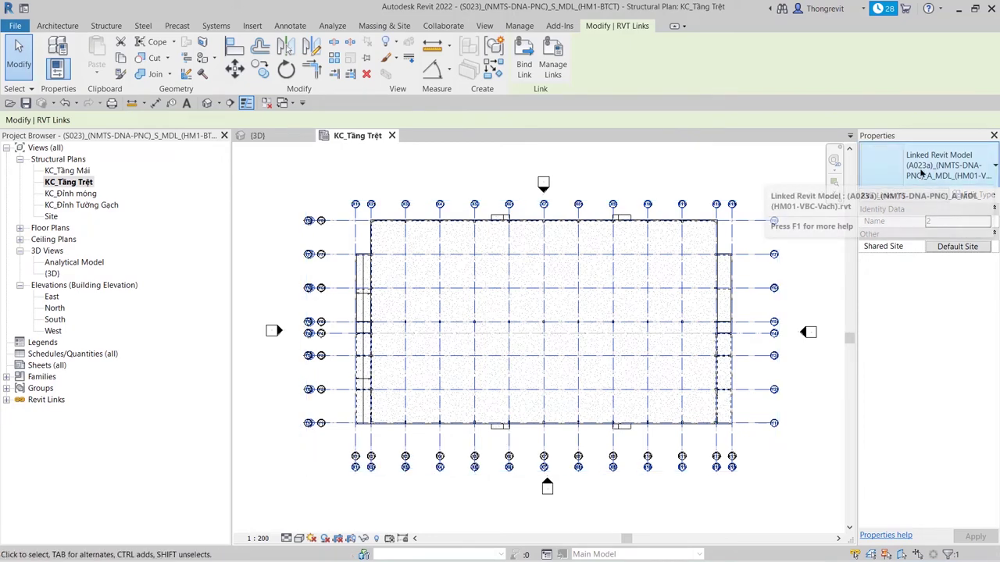
{"action": "left_click", "coordinate": [958, 246]}
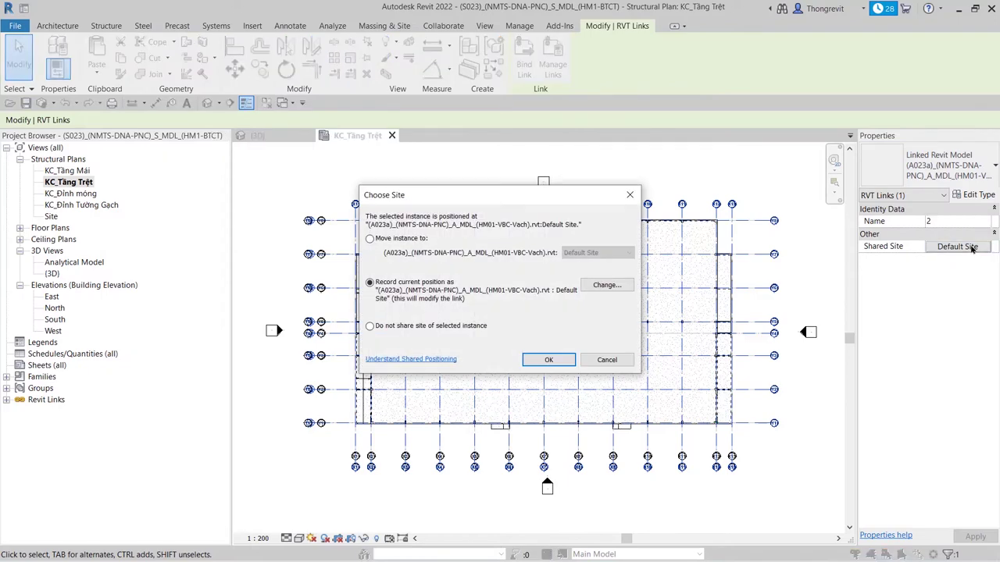
Record the architectural link's current position as Default Site and save the structural model
{"action": "left_click", "coordinate": [369, 282]}
{"action": "left_click", "coordinate": [547, 360]}
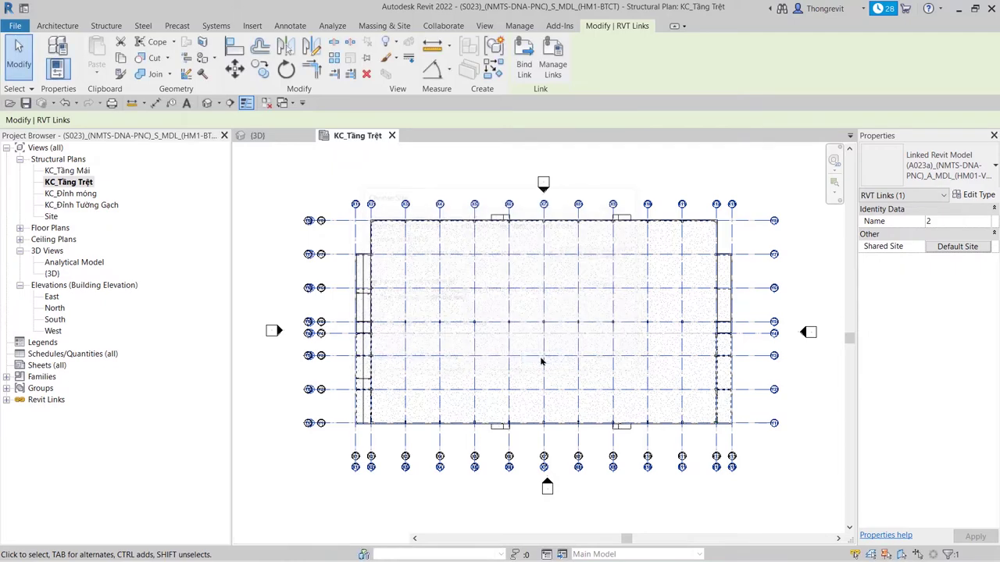
{"action": "key", "text": "Escape"}
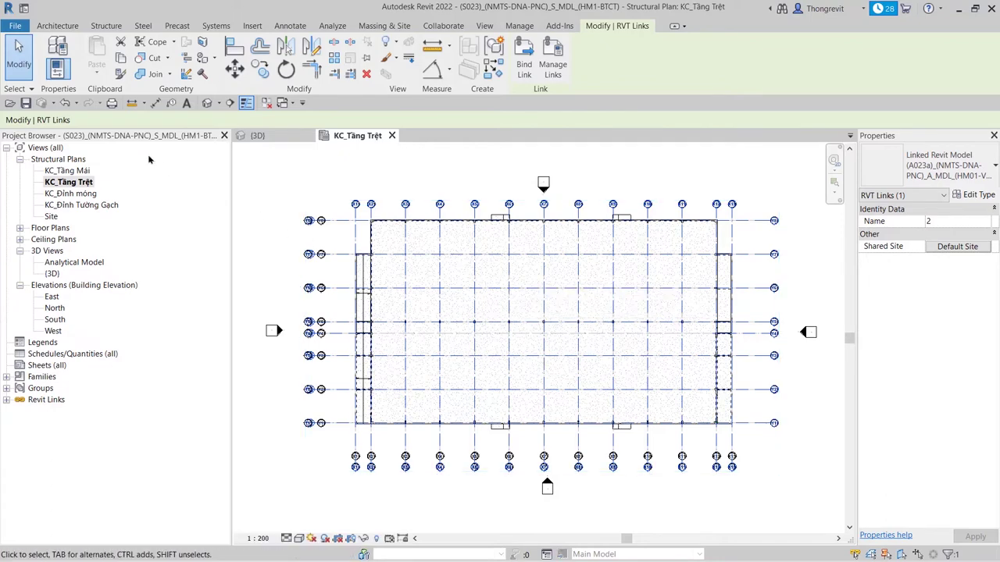
{"action": "left_click", "coordinate": [27, 103]}
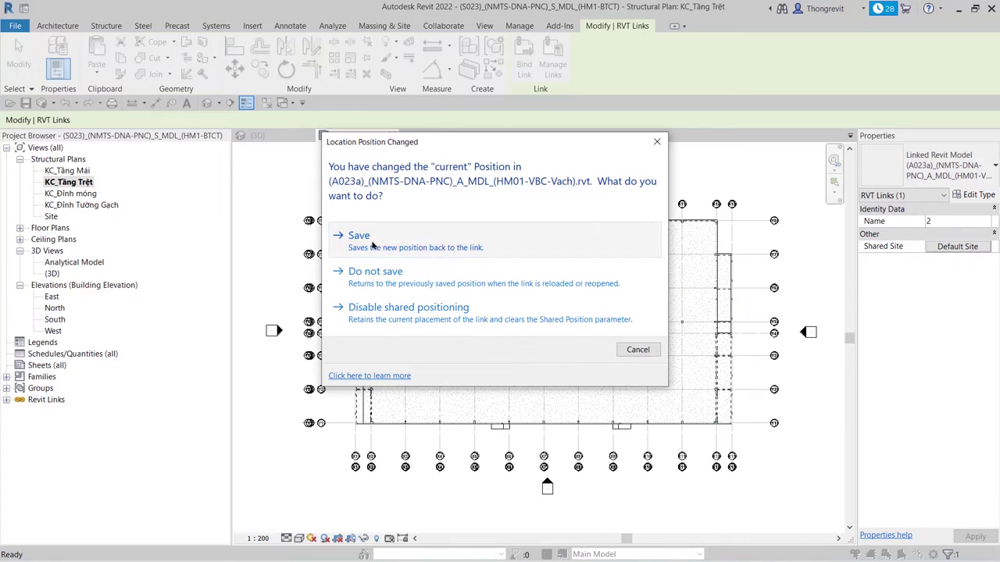
Save the new position to the A023a link, close the structural model, and reopen A023a from Recent Files
{"action": "left_click", "coordinate": [373, 245]}
{"action": "left_click", "coordinate": [15, 26]}
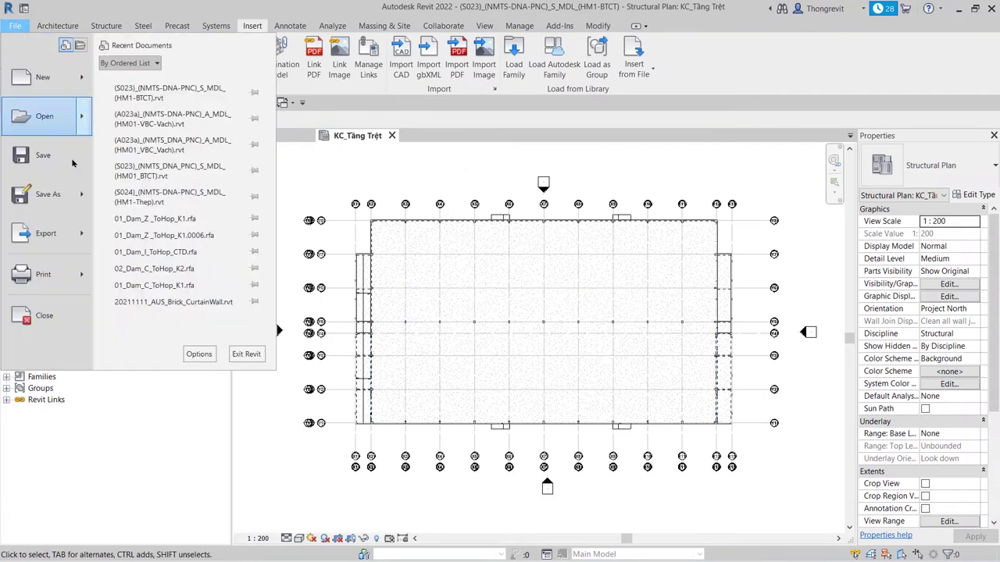
{"action": "left_click", "coordinate": [41, 316]}
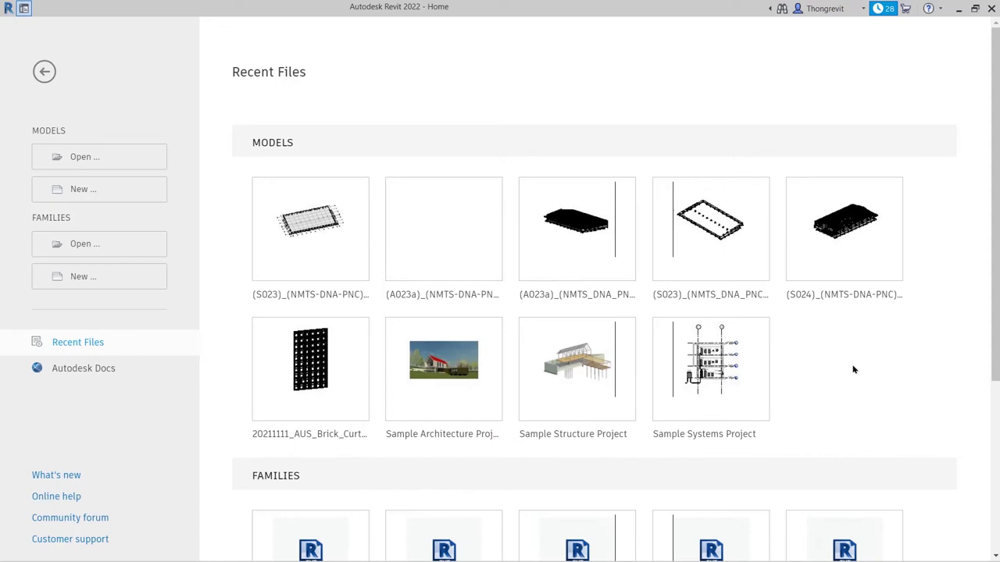
{"action": "mouse_move", "coordinate": [442, 294]}
{"action": "left_click", "coordinate": [415, 301]}
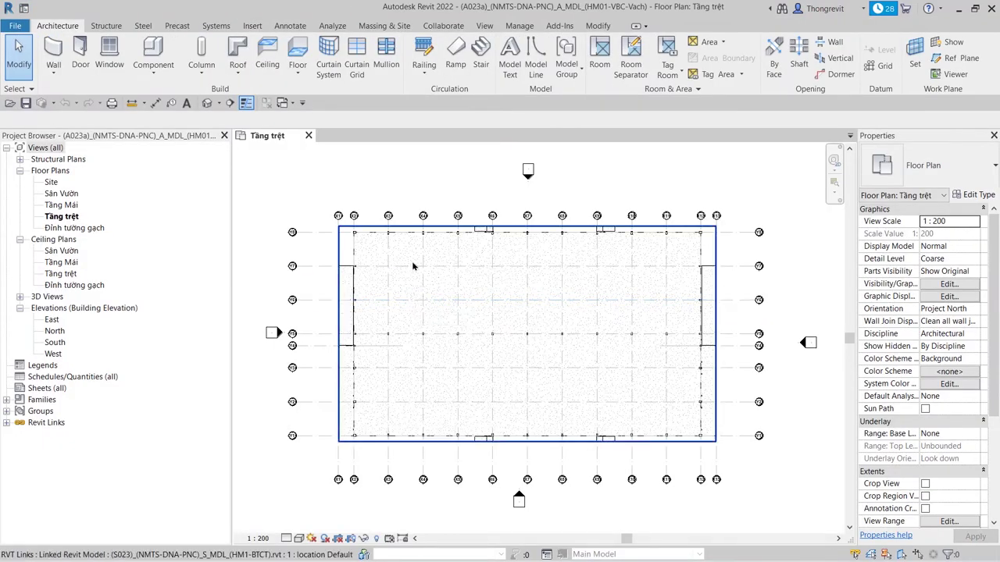
Link (S024)_(NMTS-DNA-PNC)_S_MDL_(HM1-Thep).rvt from 02_S\02_HangMuc_01\4_Thep by shared coordinates
{"action": "left_click", "coordinate": [252, 26]}
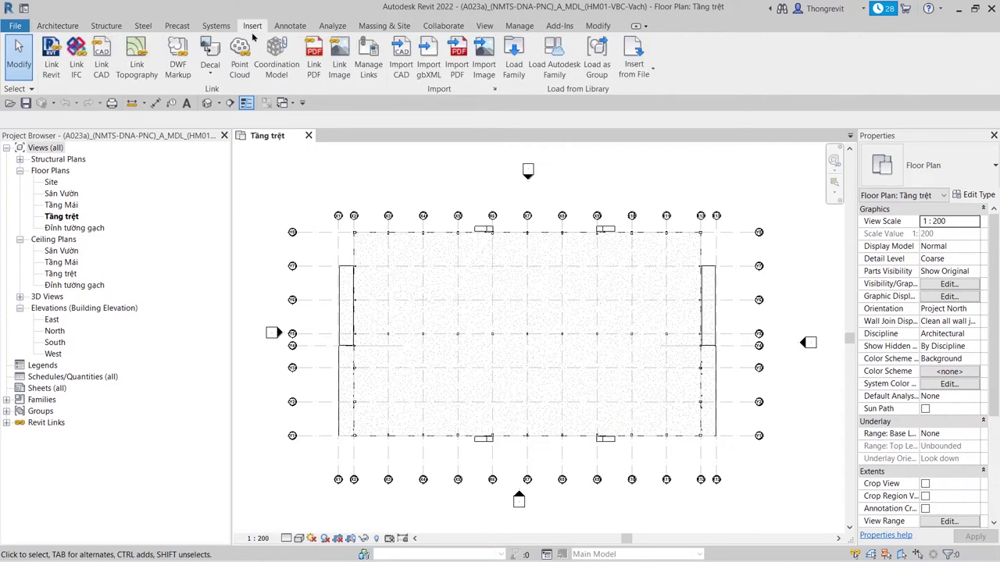
{"action": "left_click", "coordinate": [51, 56]}
{"action": "left_click", "coordinate": [391, 108]}
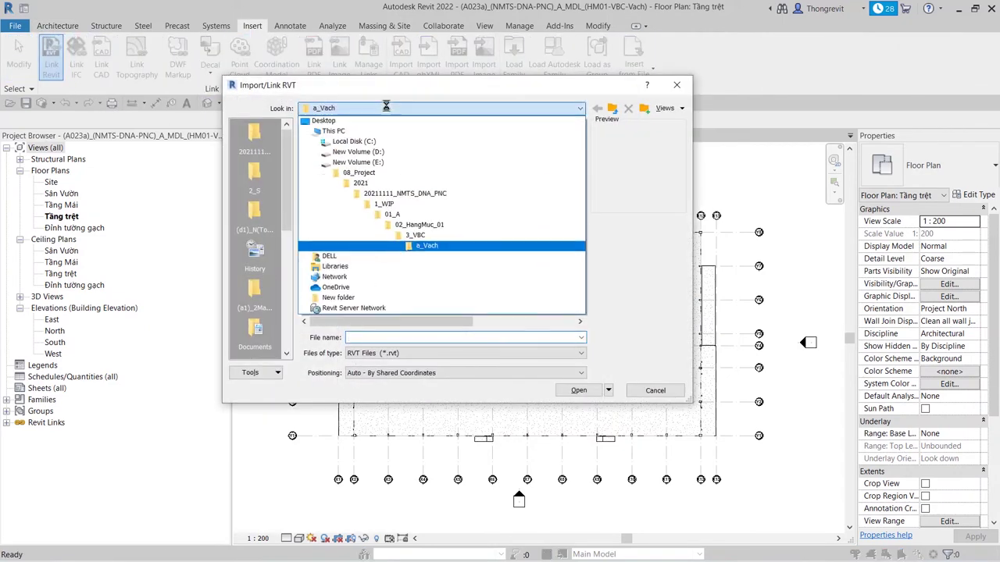
{"action": "left_click", "coordinate": [401, 204]}
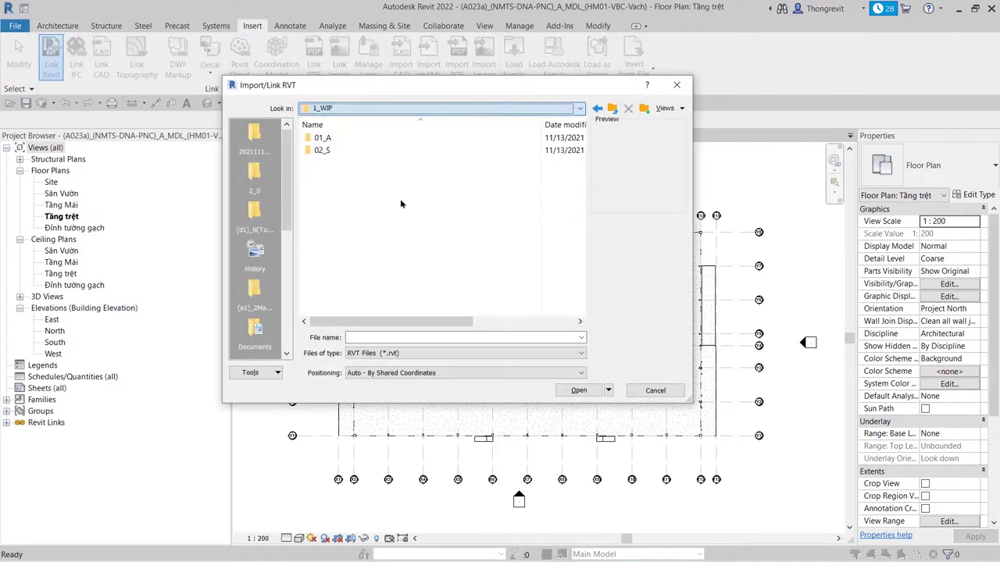
{"action": "double_click", "coordinate": [322, 150]}
{"action": "double_click", "coordinate": [368, 138]}
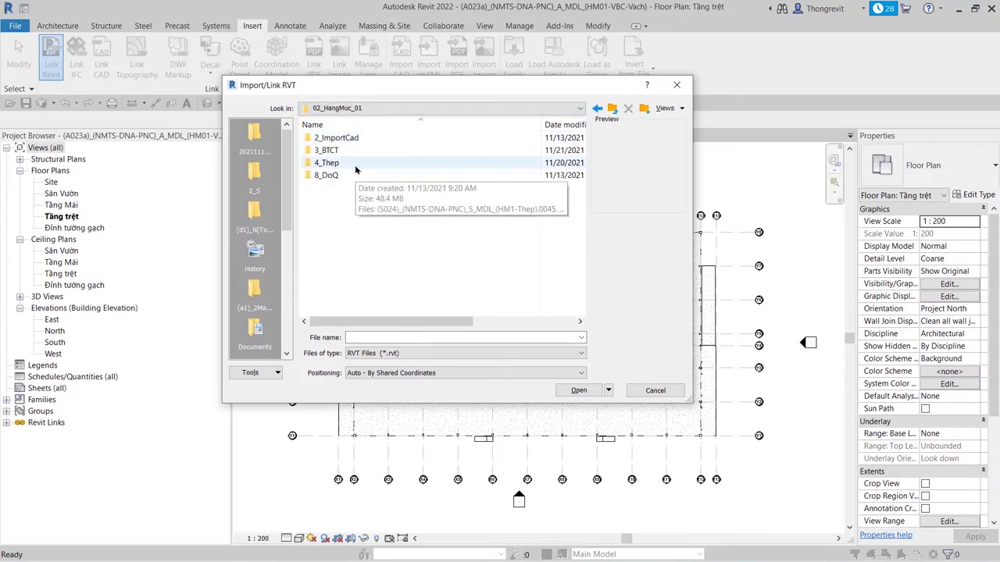
{"action": "double_click", "coordinate": [354, 163]}
{"action": "left_click", "coordinate": [384, 109]}
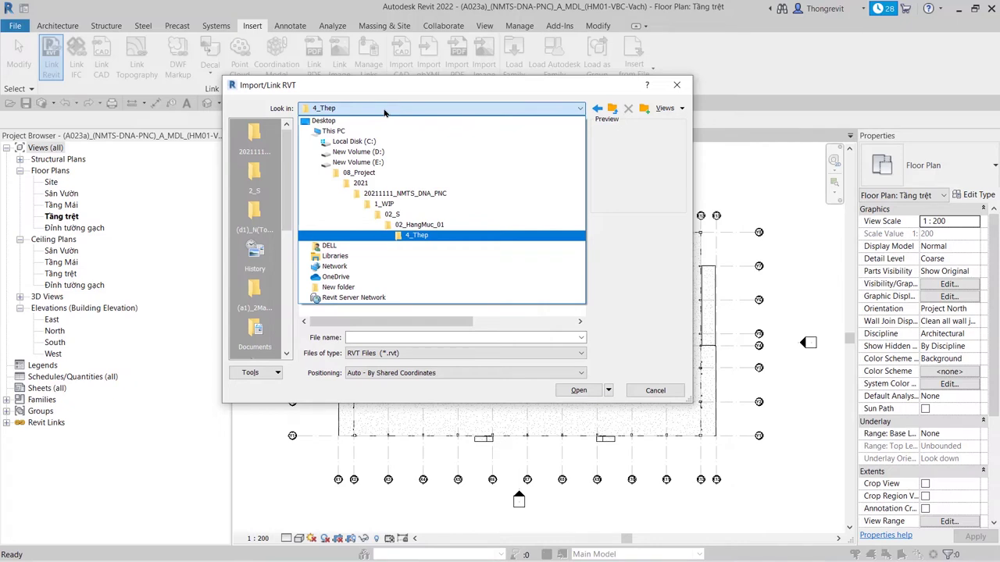
{"action": "left_click", "coordinate": [381, 109]}
{"action": "left_click", "coordinate": [399, 177]}
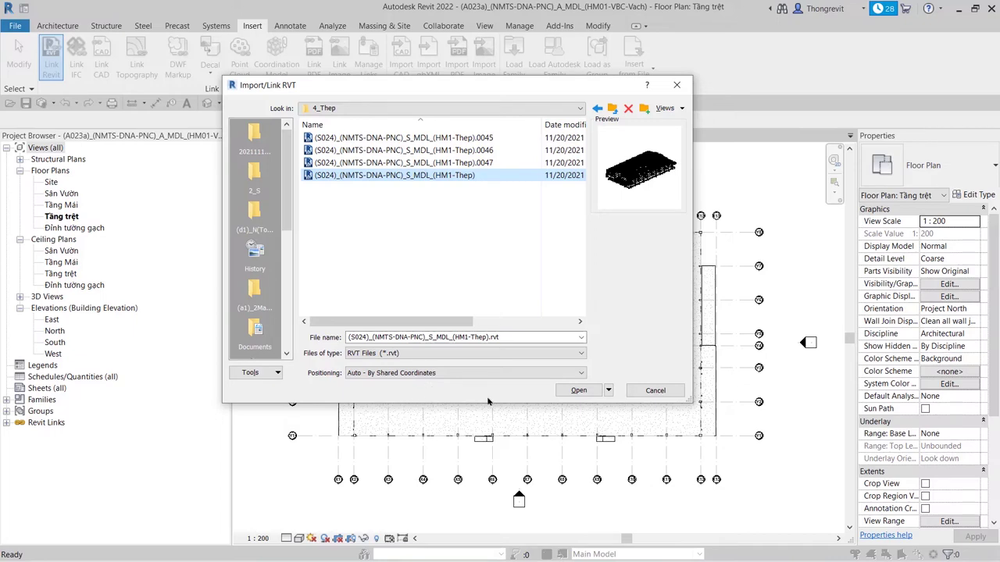
{"action": "left_click", "coordinate": [578, 390]}
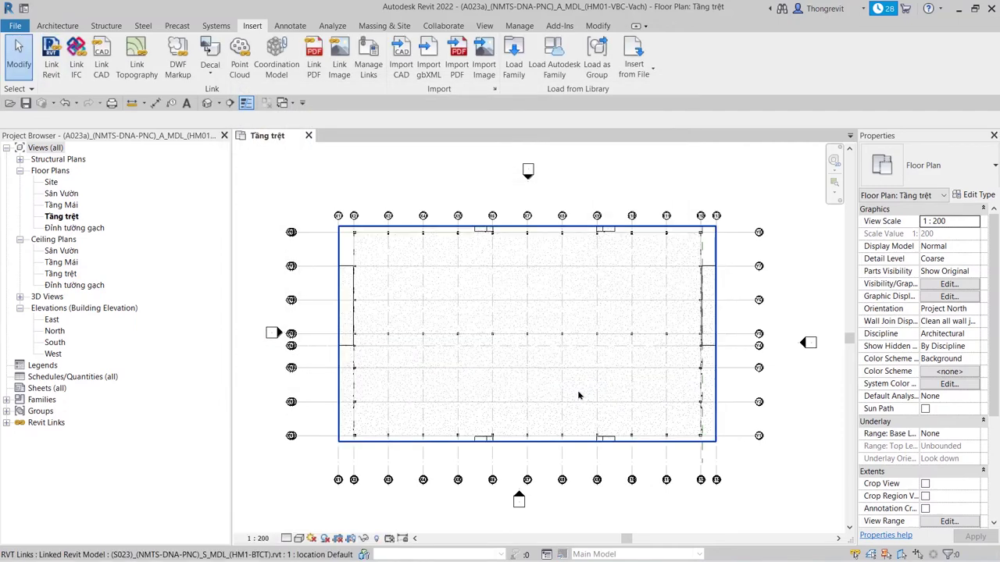
Open the default {3D} view with the Shaded visual style
{"action": "left_click", "coordinate": [207, 102]}
{"action": "left_click", "coordinate": [299, 539]}
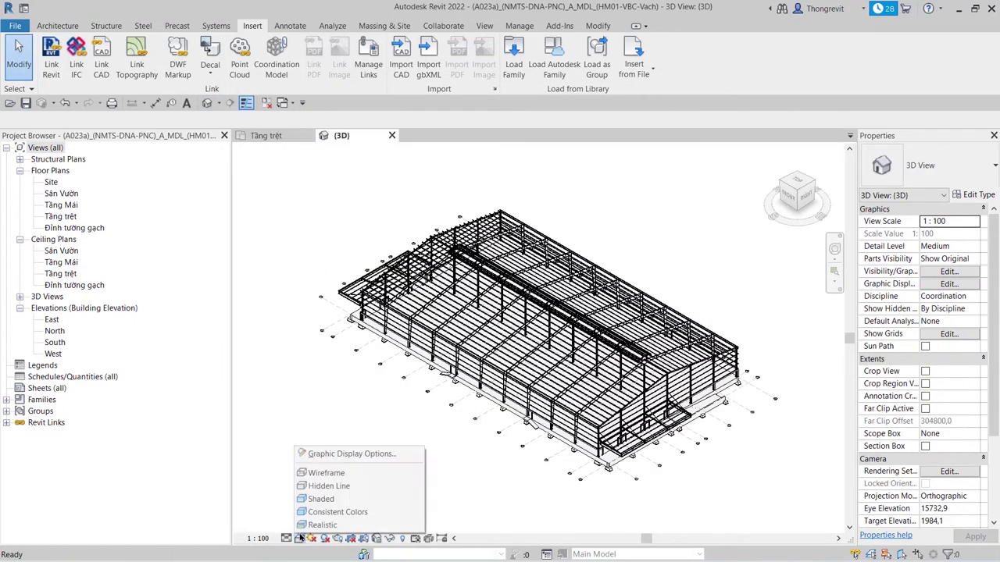
{"action": "left_click", "coordinate": [344, 504]}
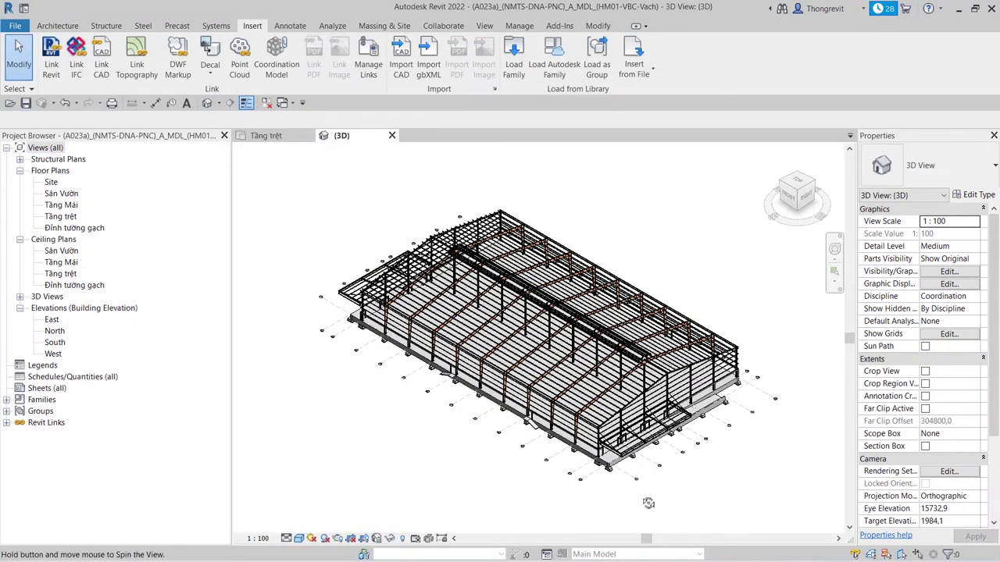
{"action": "scroll", "coordinate": [636, 468], "scroll_direction": "up", "scroll_amount": 2}
{"action": "scroll", "coordinate": [636, 449], "scroll_direction": "up", "scroll_amount": 1}
{"action": "scroll", "coordinate": [631, 439], "scroll_direction": "up", "scroll_amount": 1}
Select the concrete and steel links in turn, then orbit to check how they fit
{"action": "left_click", "coordinate": [629, 436]}
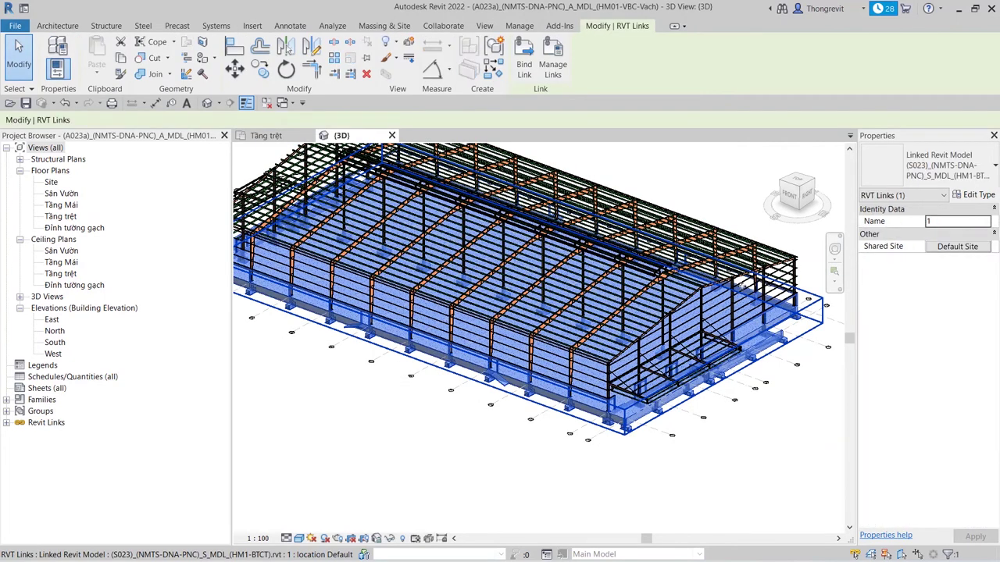
{"action": "left_click", "coordinate": [753, 271]}
{"action": "left_click", "coordinate": [788, 459]}
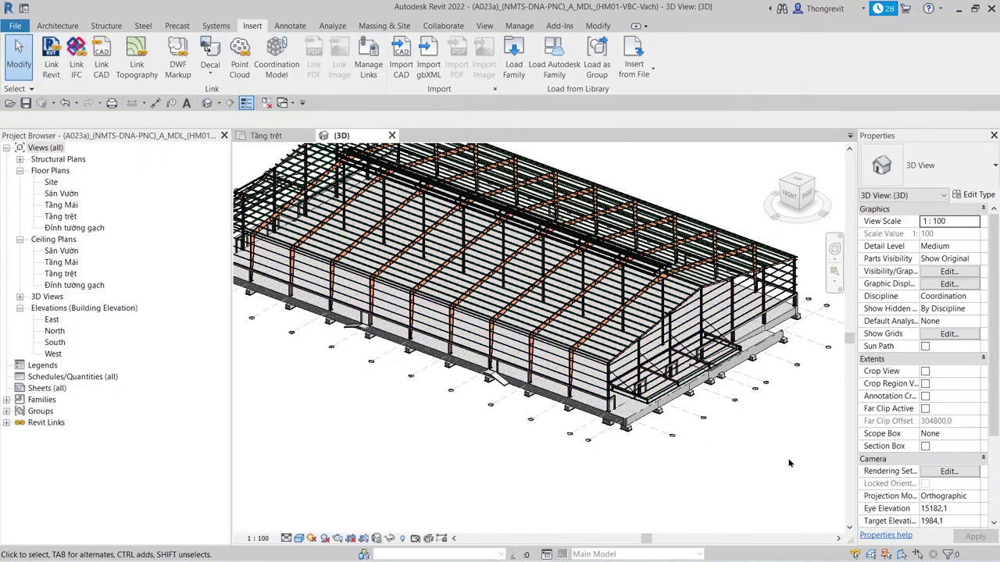
{"action": "mouse_move", "coordinate": [788, 459]}
{"action": "middle_mouse_down", "text": "shift"}
{"action": "mouse_move", "coordinate": [729, 471]}
{"action": "mouse_move", "coordinate": [767, 465]}
{"action": "middle_mouse_up", "text": "shift"}
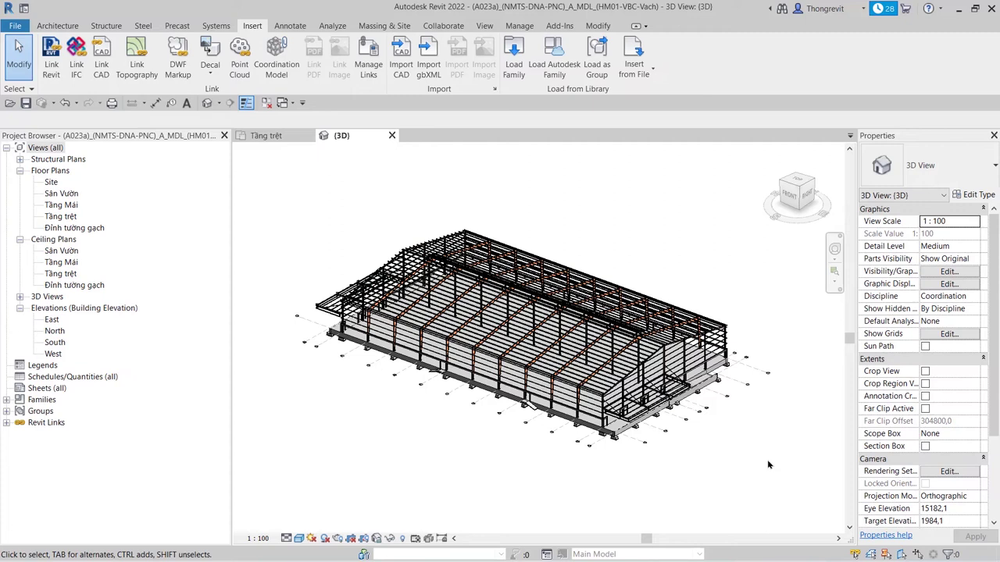
Save the project, then start Save As with the b_Mai folder as the location
{"action": "left_click", "coordinate": [26, 103]}
{"action": "left_click", "coordinate": [15, 26]}
{"action": "mouse_move", "coordinate": [47, 194]}
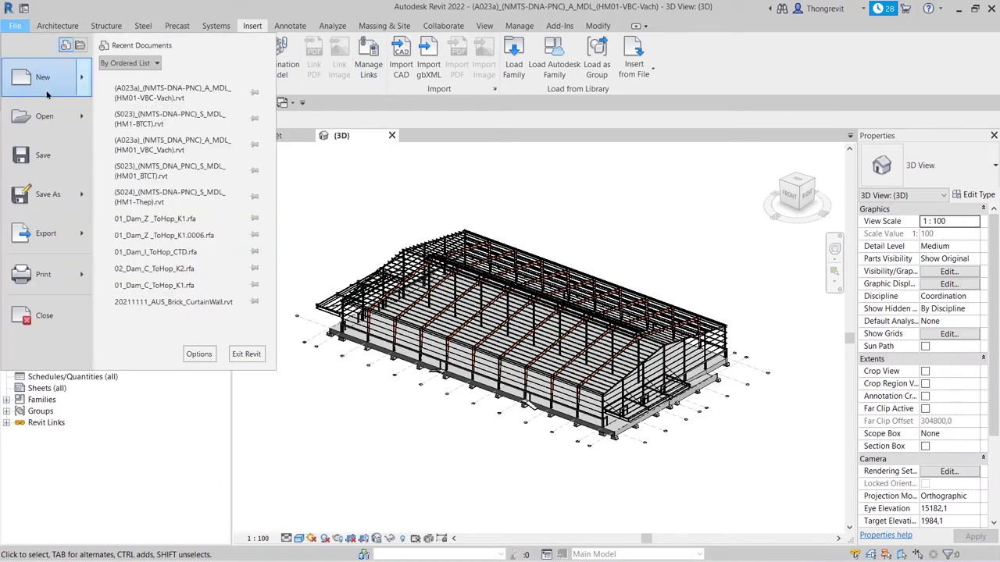
{"action": "left_click", "coordinate": [142, 143]}
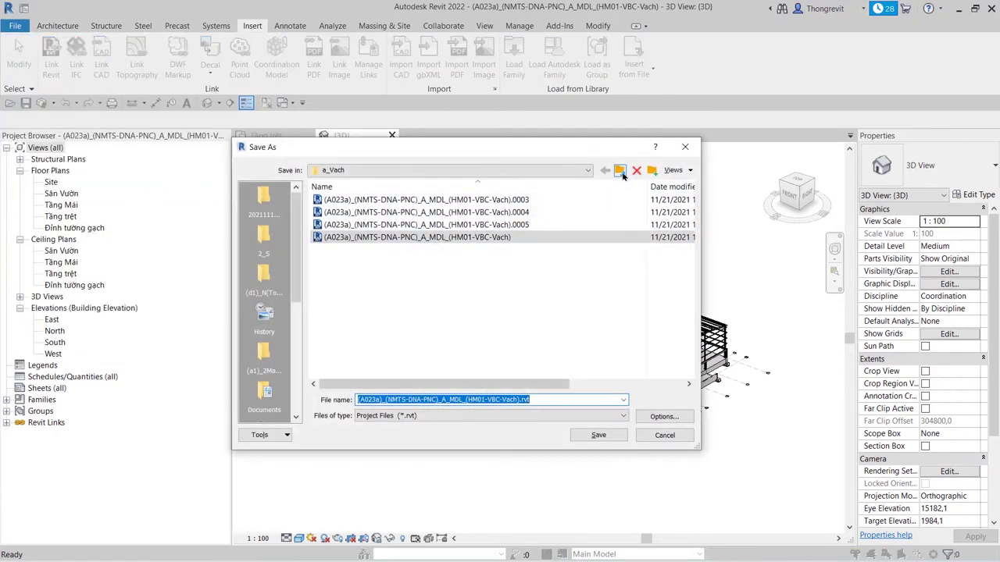
{"action": "left_click", "coordinate": [620, 169]}
{"action": "double_click", "coordinate": [364, 212]}
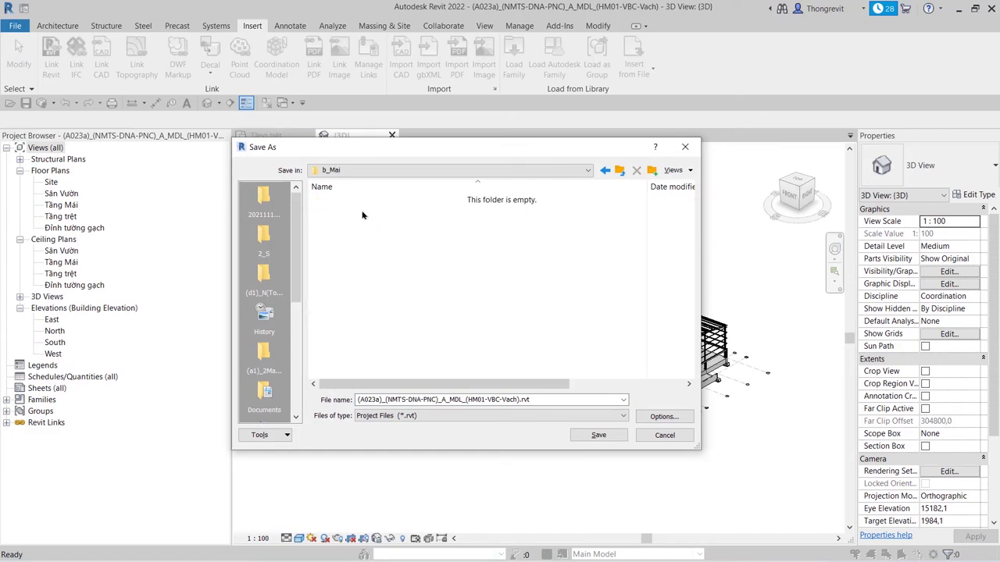
Save the copy as (A023b)_(NMTS-DNA-PNC)_A_MDL_(HM01-VBC-Mai).rvt
{"action": "double_click", "coordinate": [372, 399]}
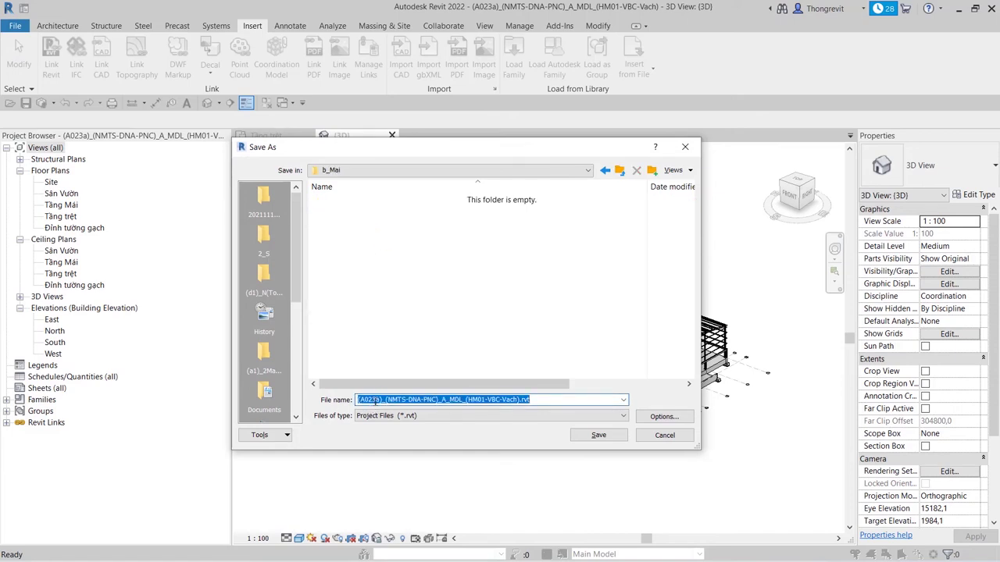
{"action": "left_click_drag", "start_coordinate": [374, 400], "coordinate": [380, 400]}
{"action": "type", "text": "b"}
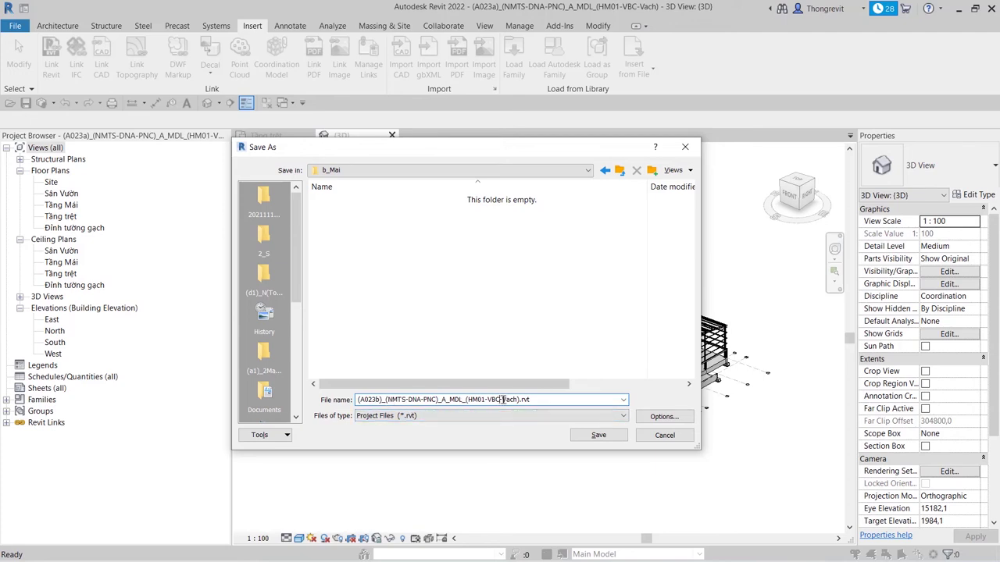
{"action": "mouse_move", "coordinate": [502, 400]}
{"action": "left_mouse_down"}
{"action": "mouse_move", "coordinate": [516, 400]}
{"action": "mouse_move", "coordinate": [538, 428]}
{"action": "left_mouse_up"}
{"action": "type", "text": "Mai"}
{"action": "left_click", "coordinate": [599, 436]}
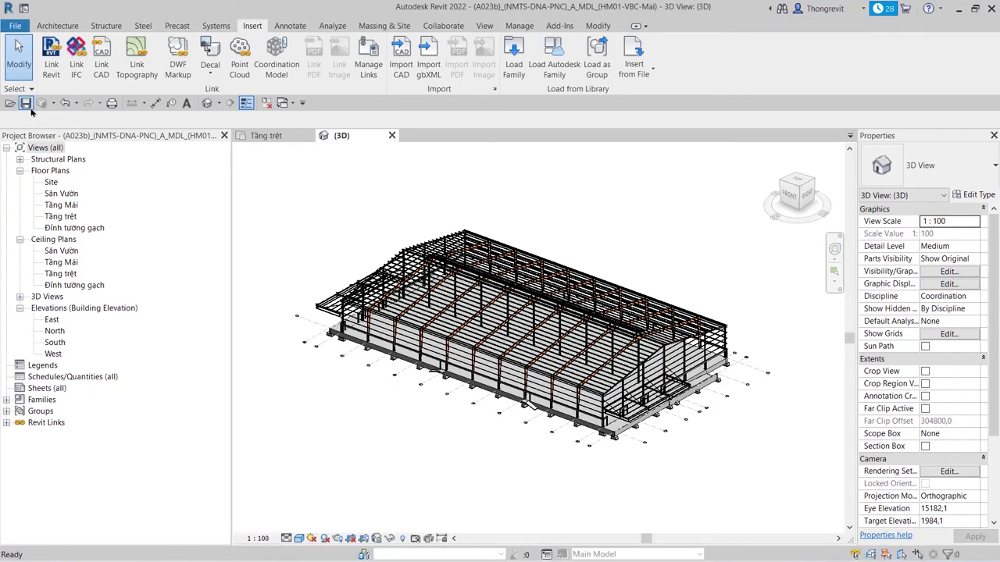
{"action": "left_click", "coordinate": [14, 26]}
{"action": "mouse_move", "coordinate": [48, 194]}
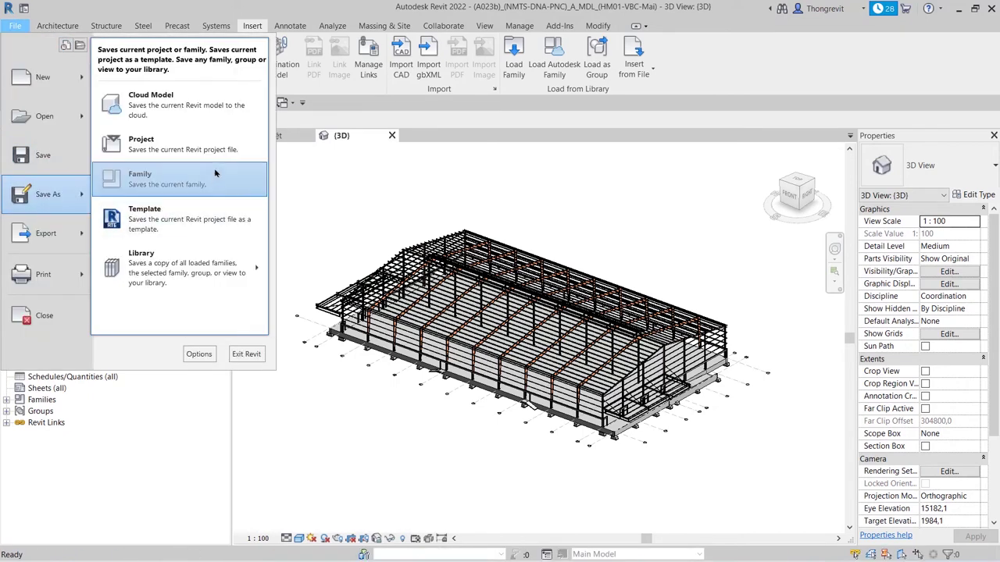
Save the project as (A023c)_(NMTS-DNA-PNC)_A_MDL_(HM01-VBC-MaiDon).rvt in the c_MaiDon folder
{"action": "left_click", "coordinate": [180, 143]}
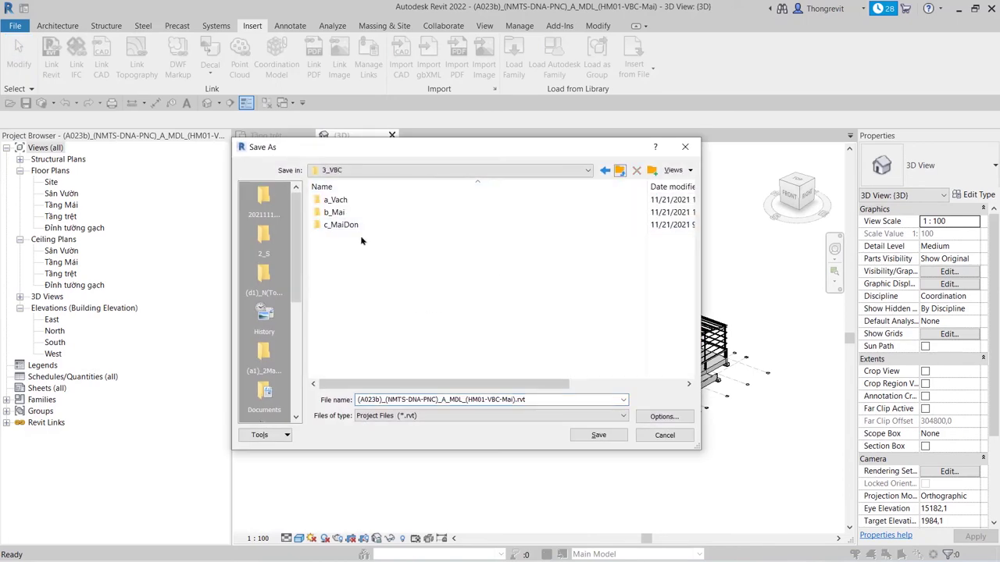
{"action": "double_click", "coordinate": [342, 225]}
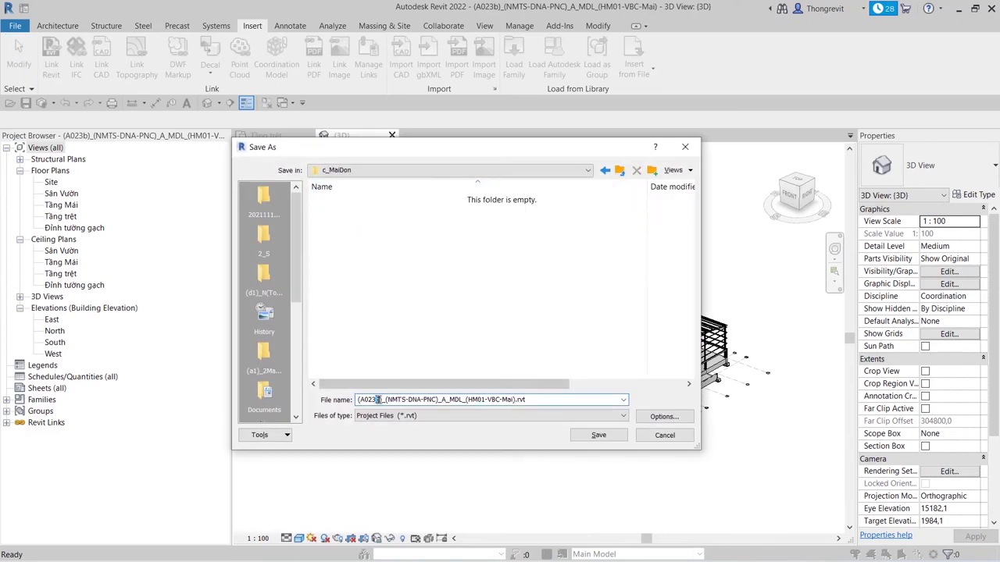
{"action": "type", "text": "c"}
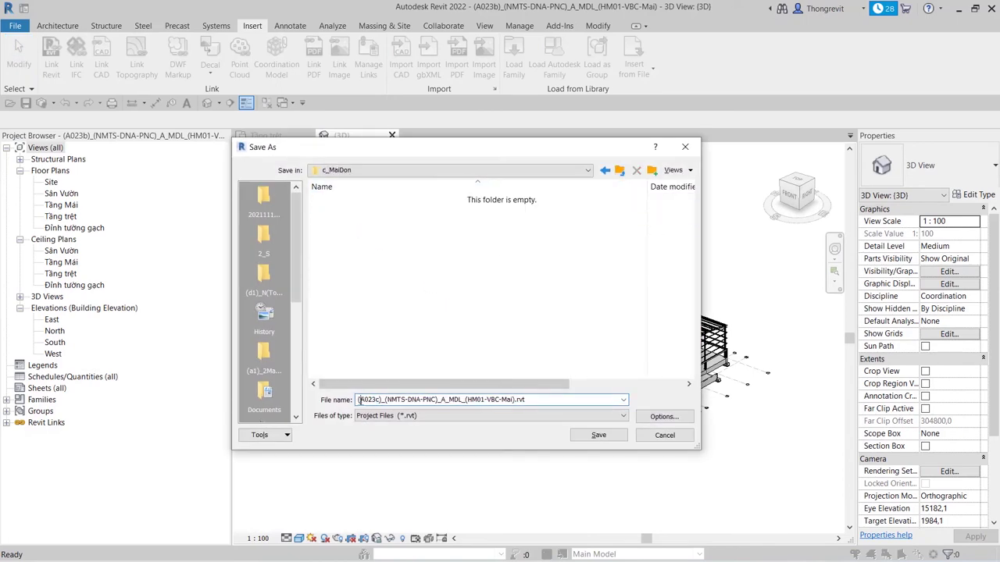
{"action": "left_click_drag", "start_coordinate": [360, 400], "coordinate": [381, 400]}
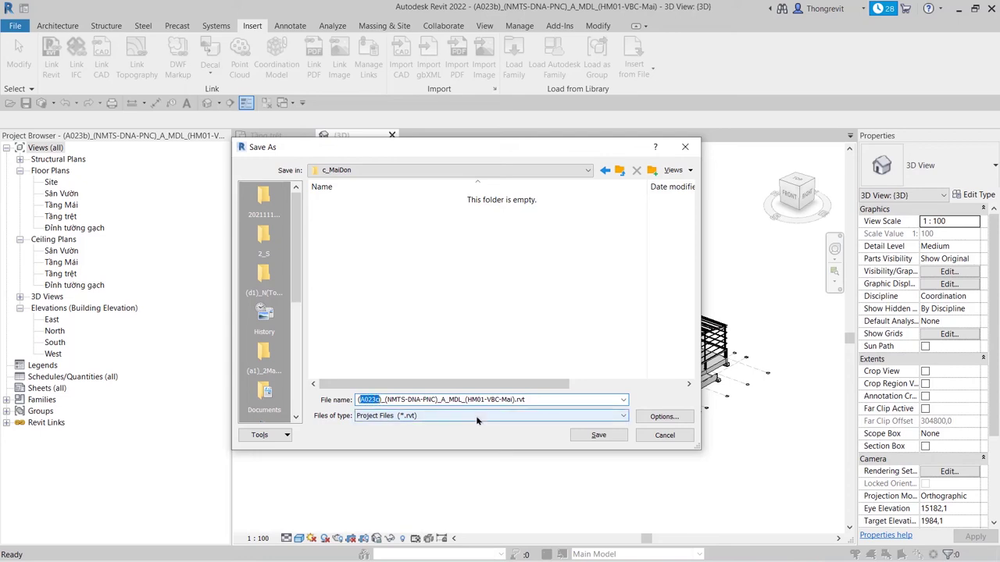
{"action": "left_click", "coordinate": [409, 170]}
{"action": "left_click", "coordinate": [454, 307]}
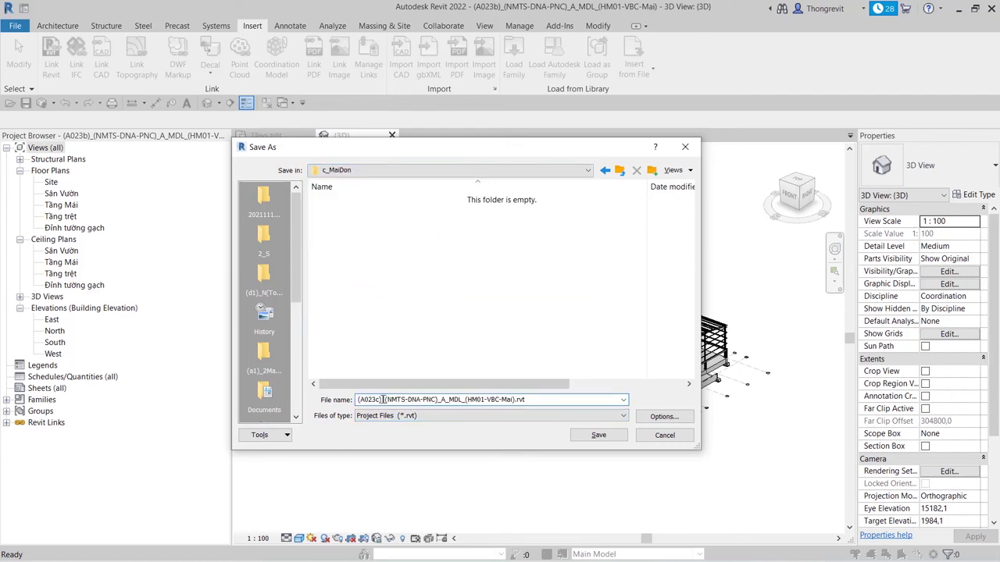
{"action": "left_click", "coordinate": [500, 399]}
{"action": "left_click_drag", "start_coordinate": [500, 400], "coordinate": [515, 399]}
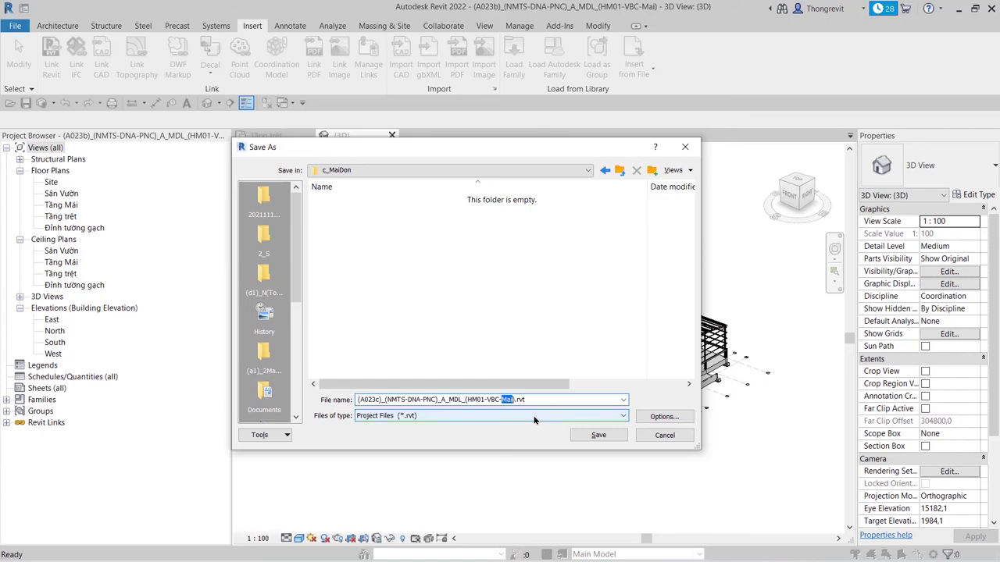
{"action": "left_click", "coordinate": [536, 403]}
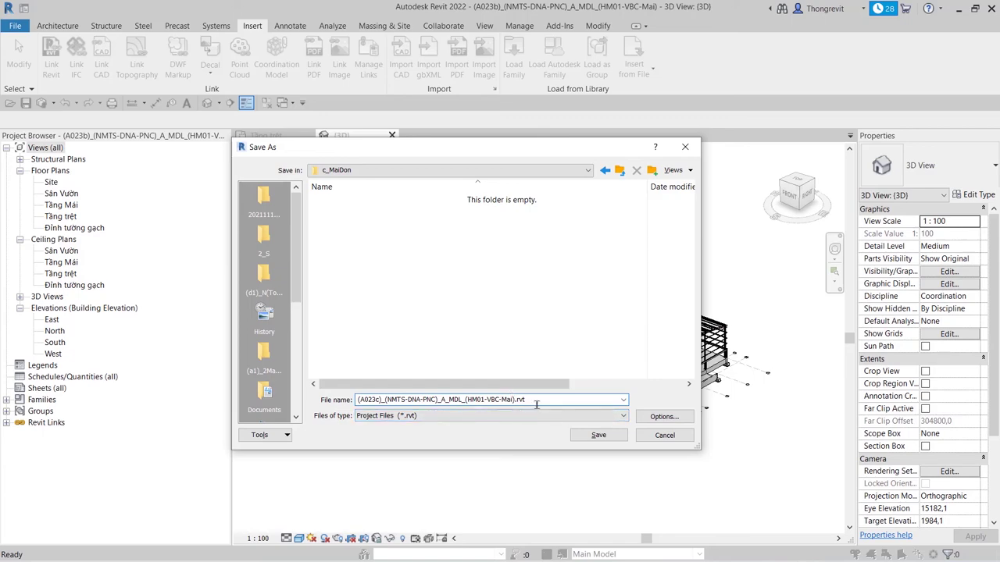
{"action": "type", "text": "Don"}
{"action": "left_click", "coordinate": [592, 437]}
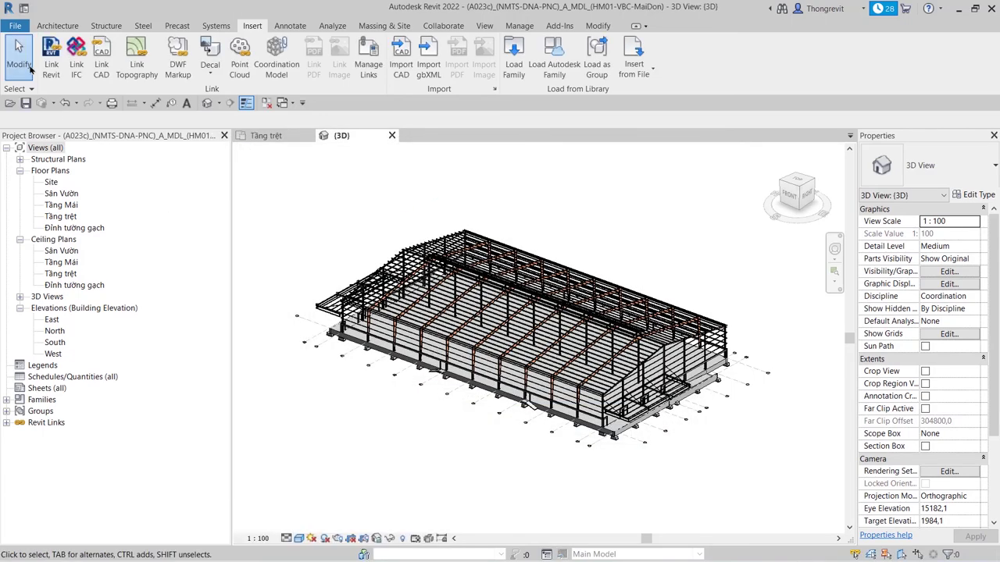
{"action": "left_click", "coordinate": [15, 25]}
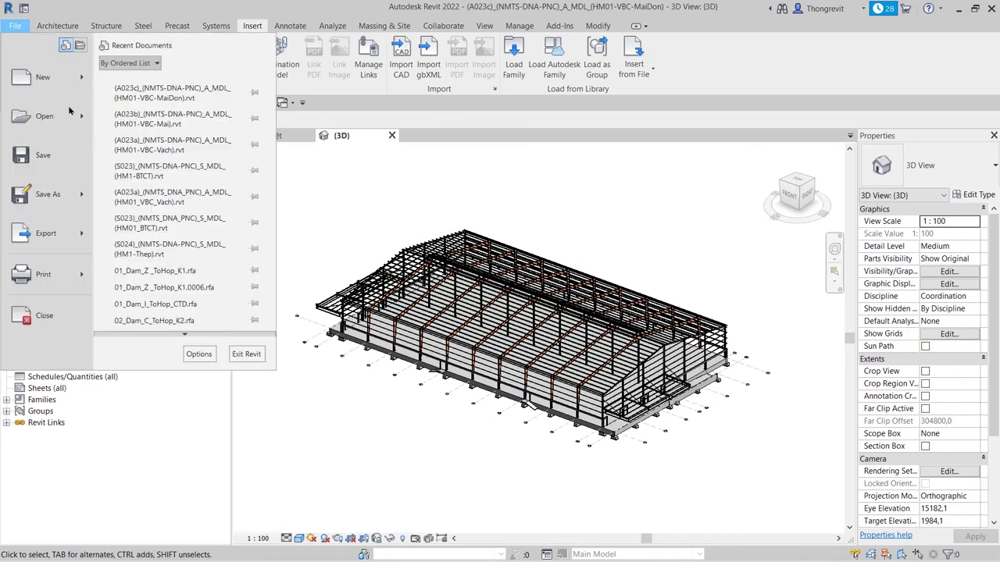
Close the MaiDon project to return to the Revit Home page
{"action": "left_click", "coordinate": [39, 316]}
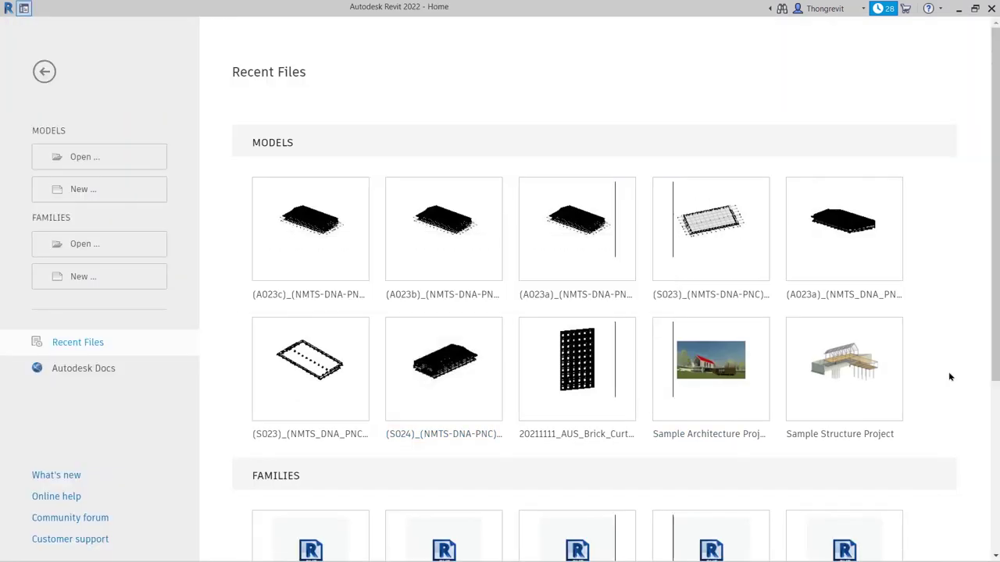